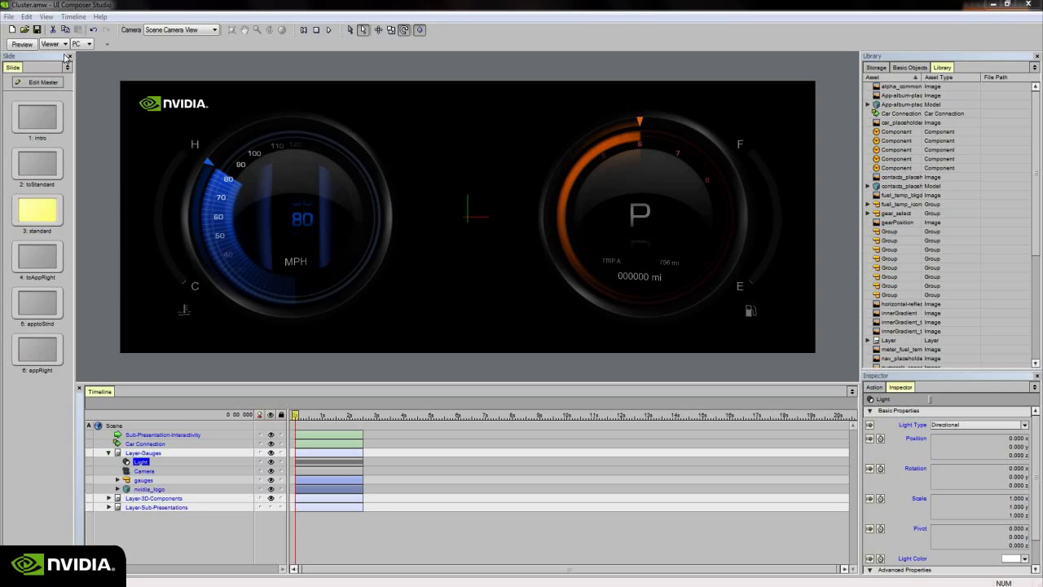
pyautogui.click(27, 17)
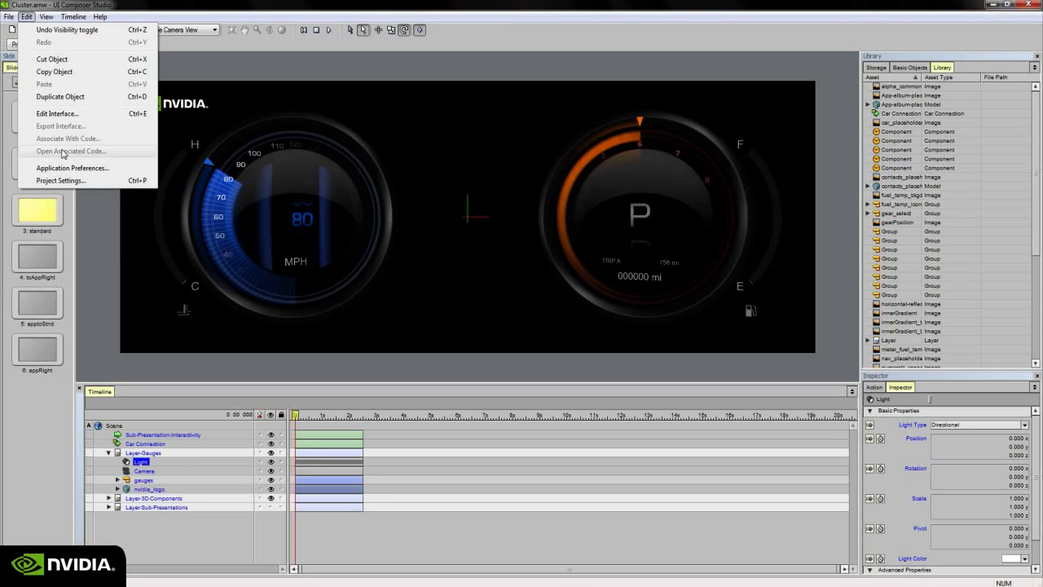
pyautogui.click(68, 181)
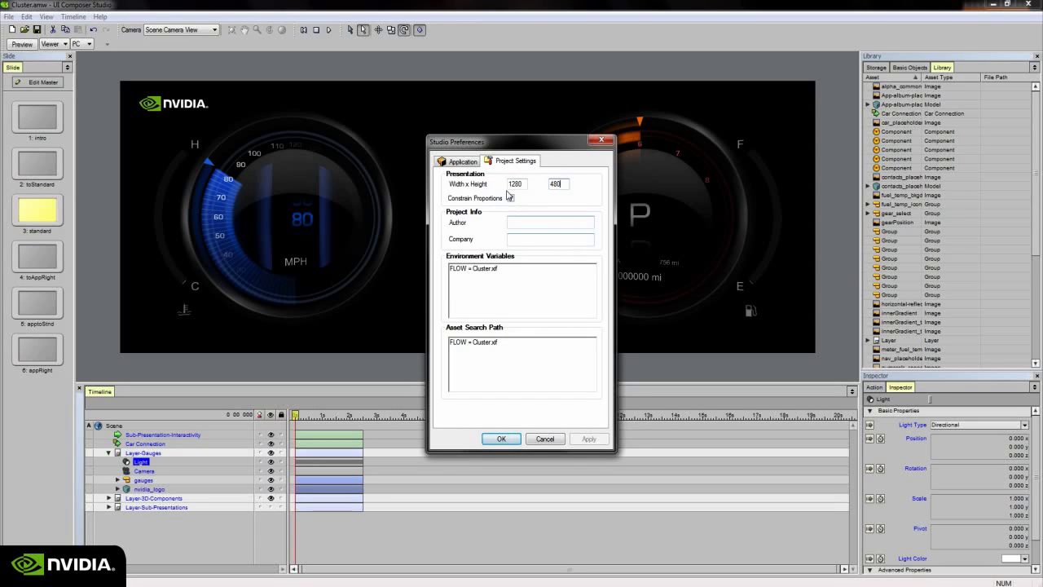
pyautogui.click(463, 163)
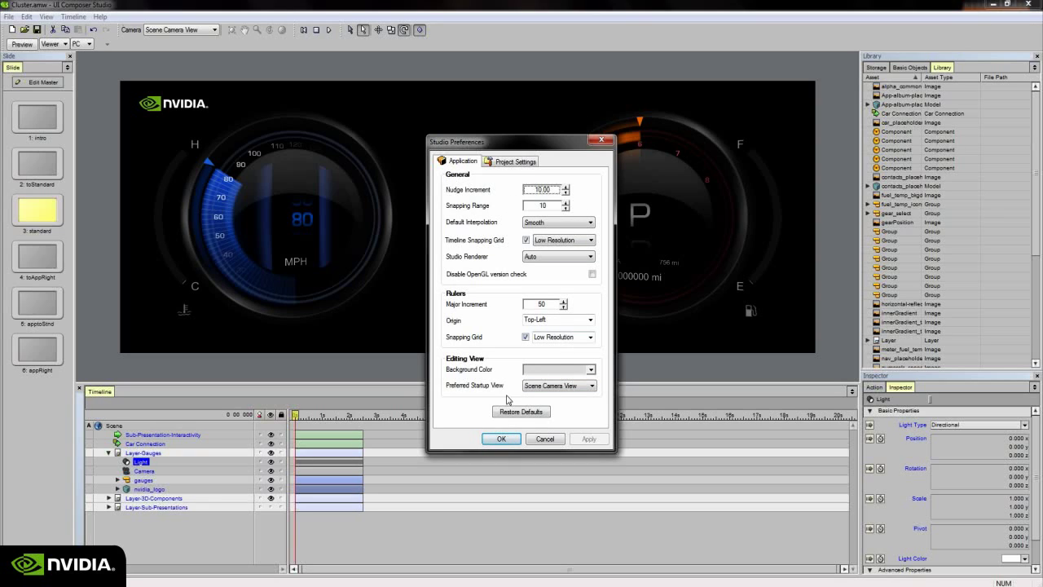
pyautogui.click(499, 438)
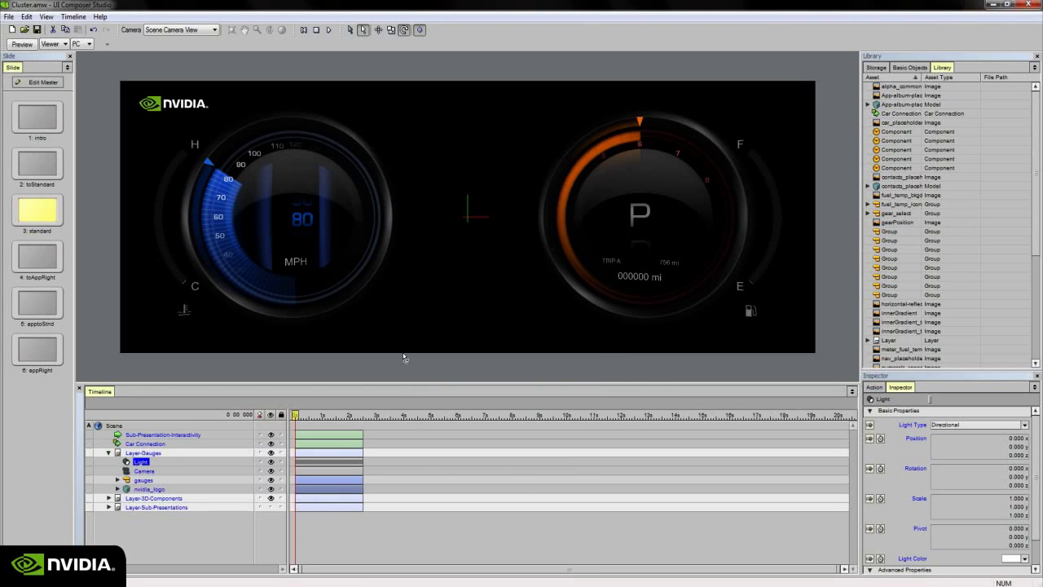
# Step: Leave the camera list on Scene Camera View and pick the Rotation Tool
pyautogui.click(167, 30)
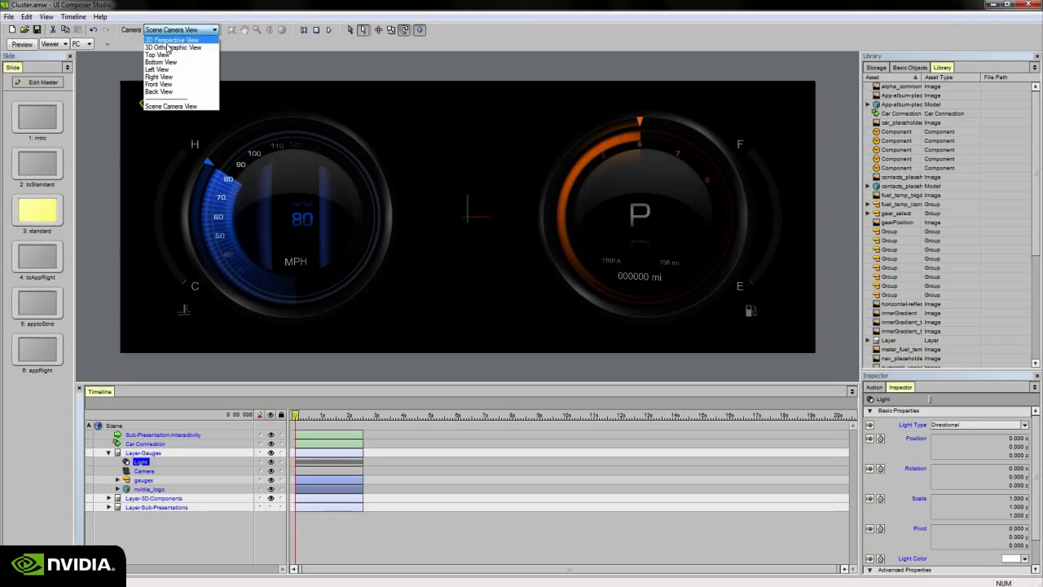
pyautogui.click(252, 27)
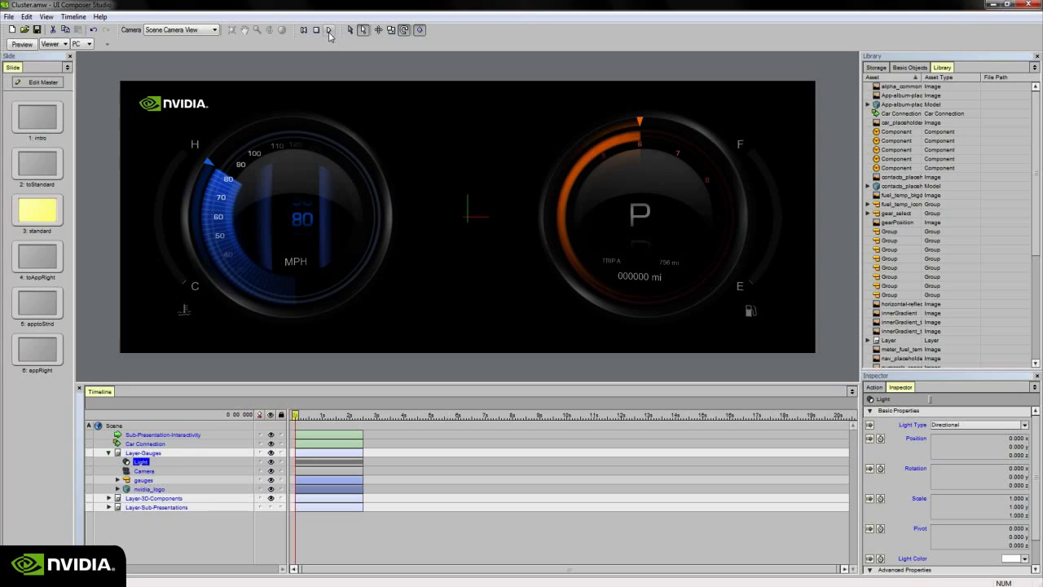
pyautogui.click(403, 29)
# Step: Inspect the nvidia_logo, Light and Camera objects in the Timeline
pyautogui.click(185, 488)
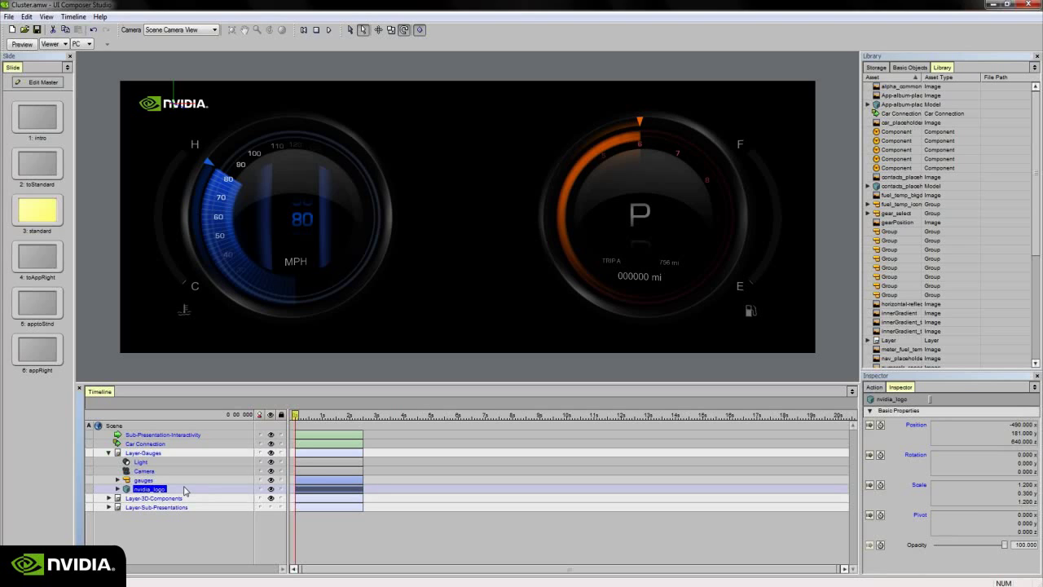
pyautogui.click(159, 462)
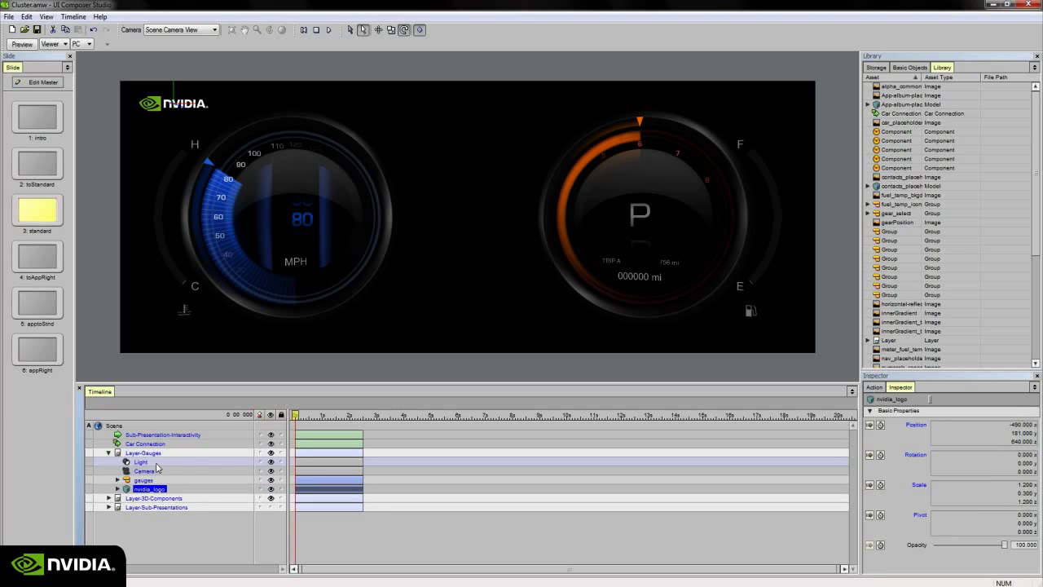
pyautogui.click(160, 472)
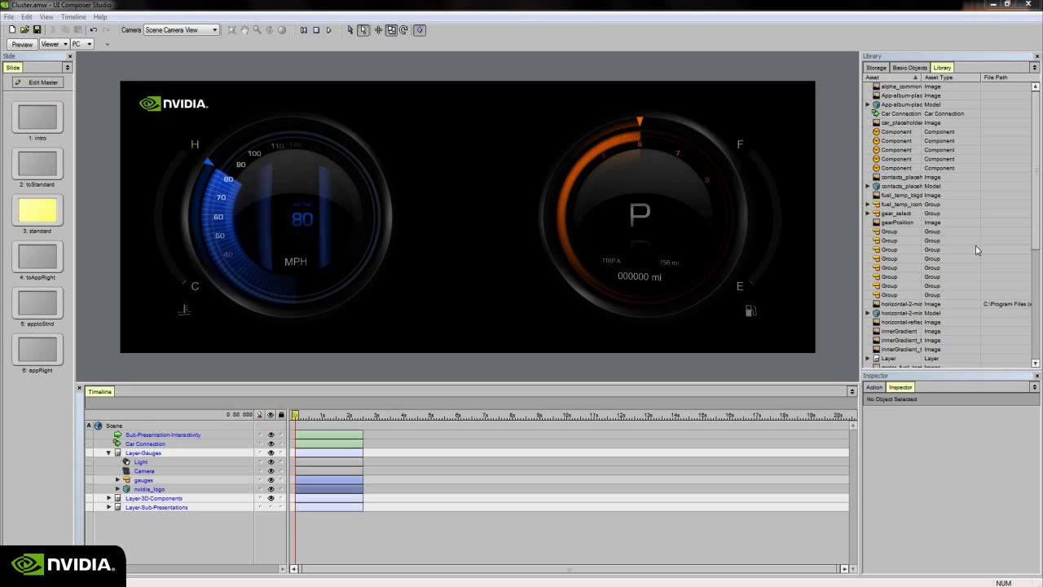
# Step: Inspect the contacts placeholder, fuel_temp_bkgd and Group assets, then Car Connection's vehicle properties
pyautogui.click(910, 188)
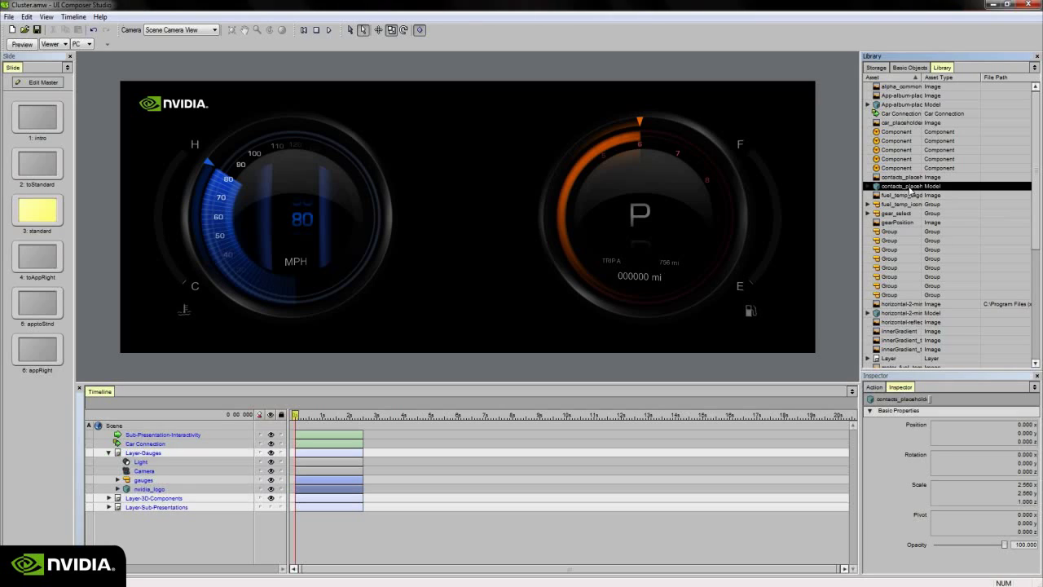
pyautogui.click(910, 196)
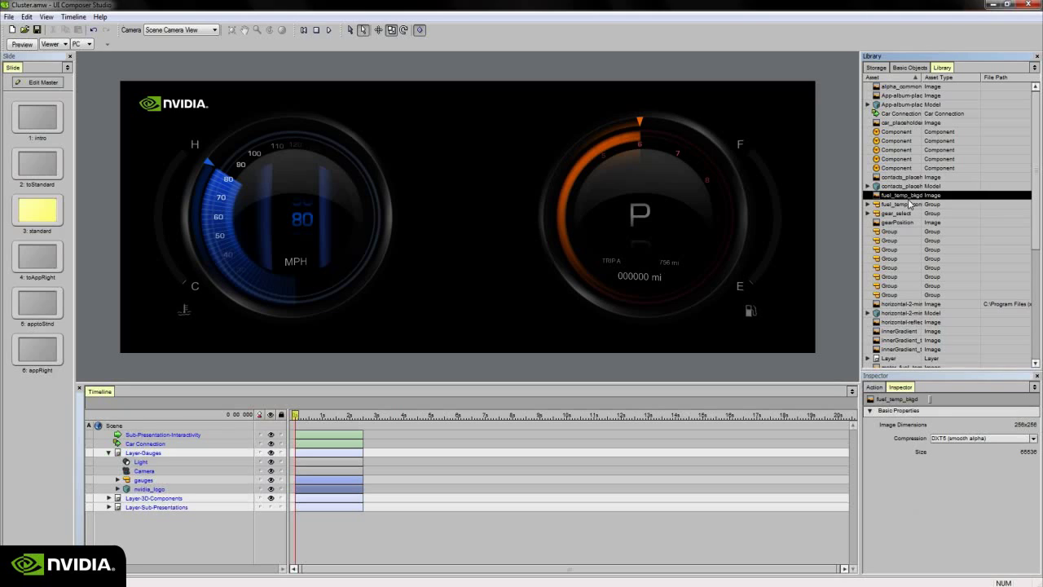
pyautogui.click(903, 259)
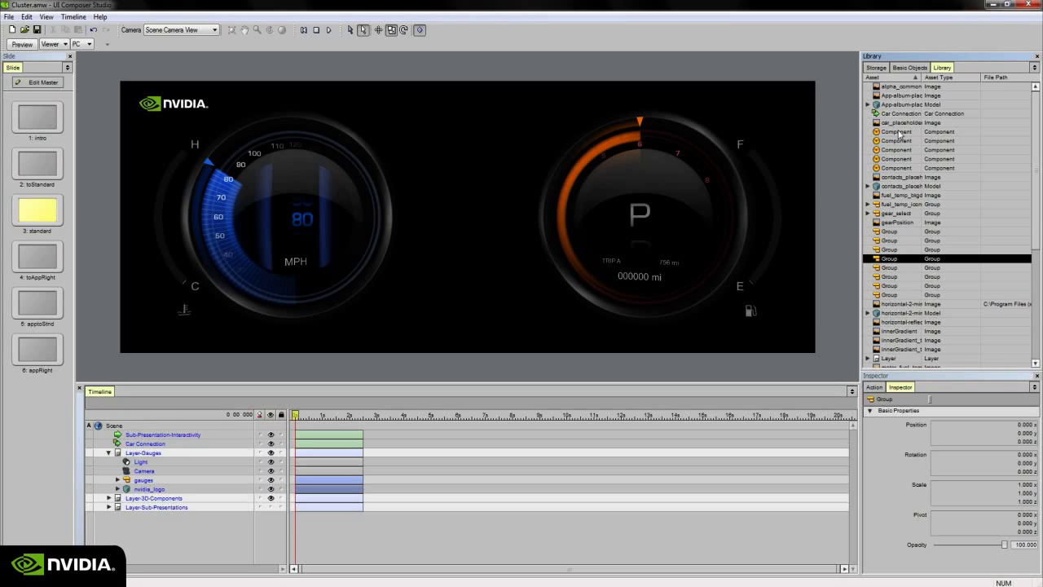
pyautogui.click(903, 358)
pyautogui.click(914, 115)
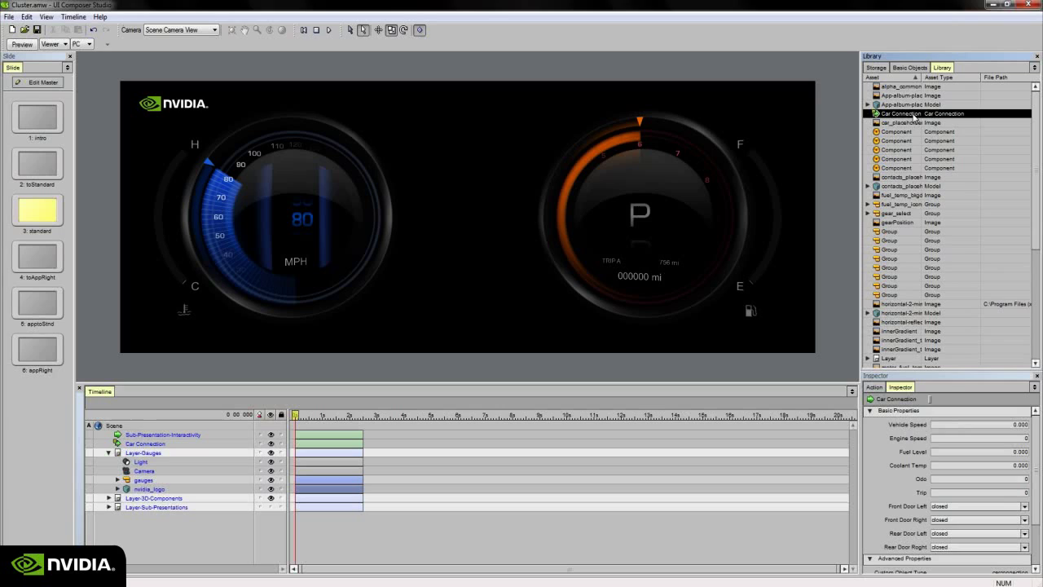
# Step: Look at Basic Objects, then in Storage select Specular-dull-2.png and Specular-dull-3.png
pyautogui.click(908, 69)
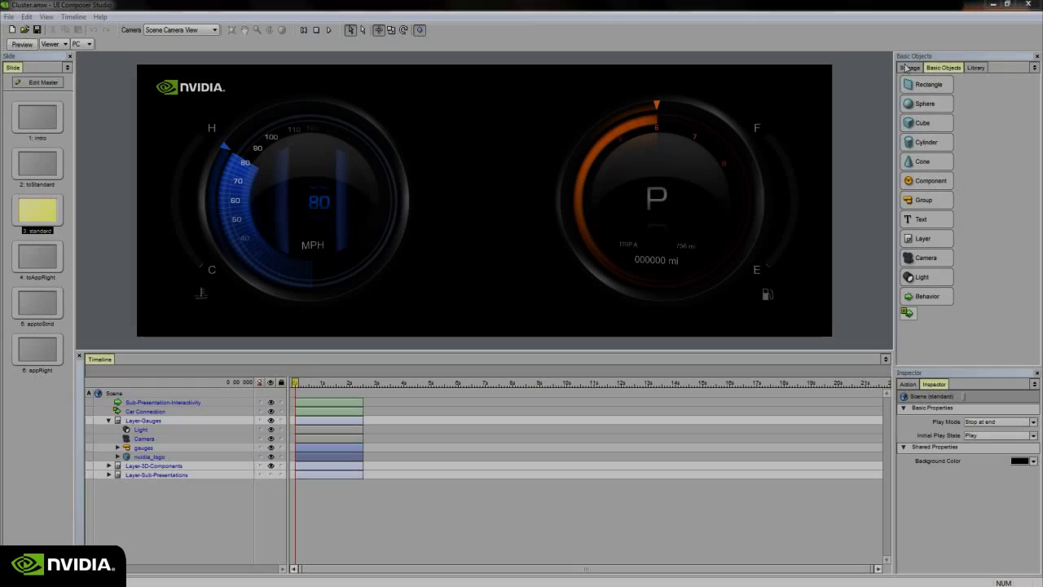
pyautogui.click(909, 68)
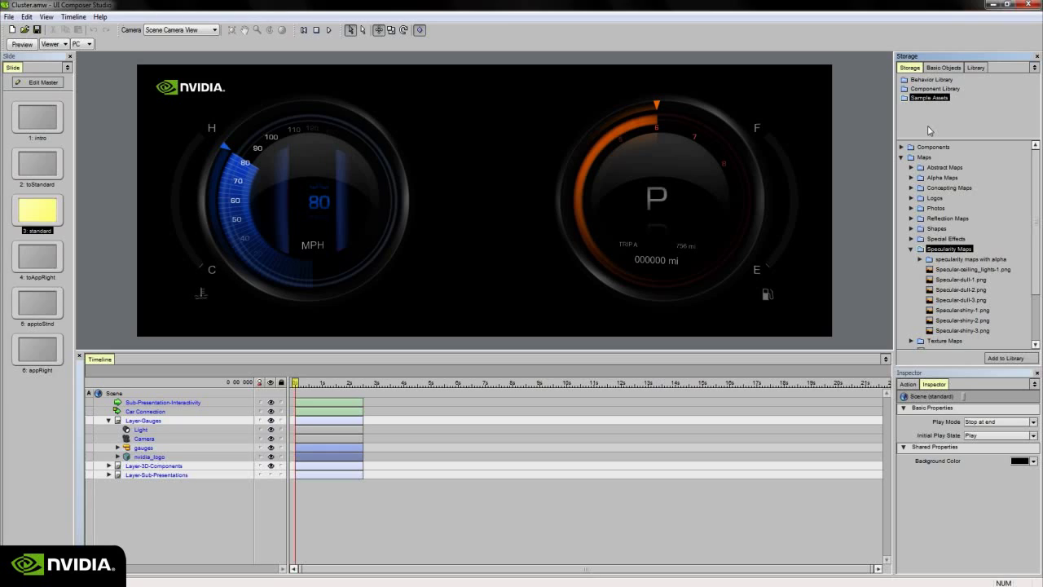
pyautogui.click(985, 290)
pyautogui.click(968, 301)
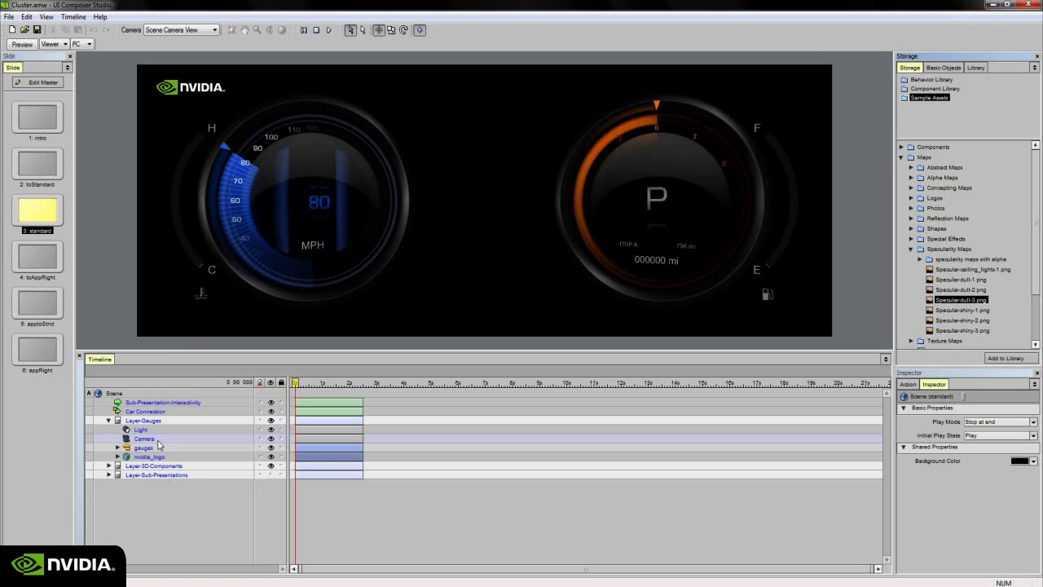
# Step: Expand Layer-3D-Components > round_bezel > speedometer_bezel > roundBezelL, select glossy, and list its Specular Reflection maps
pyautogui.click(110, 465)
pyautogui.click(116, 493)
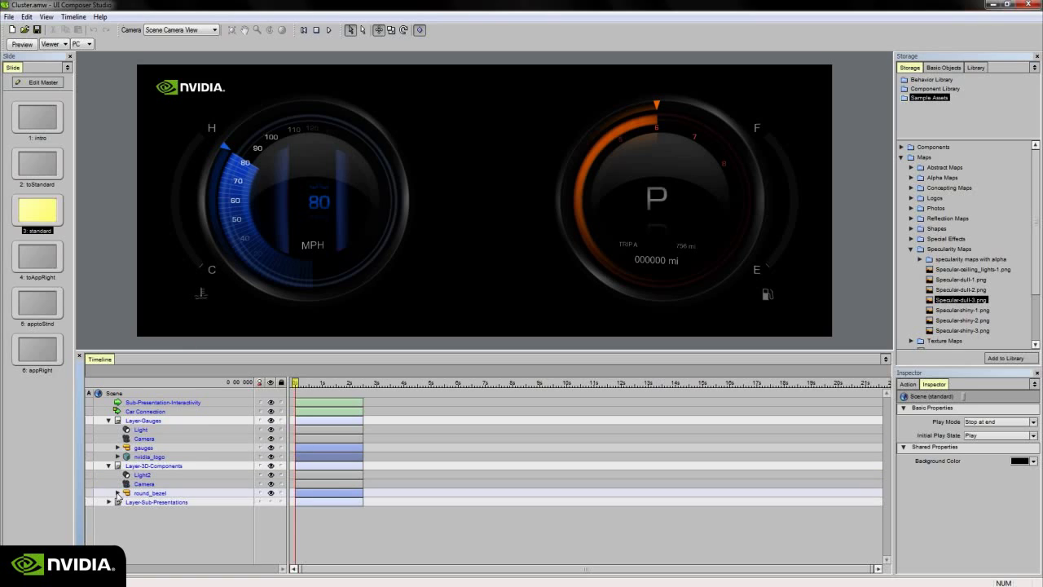
pyautogui.click(125, 502)
pyautogui.click(152, 512)
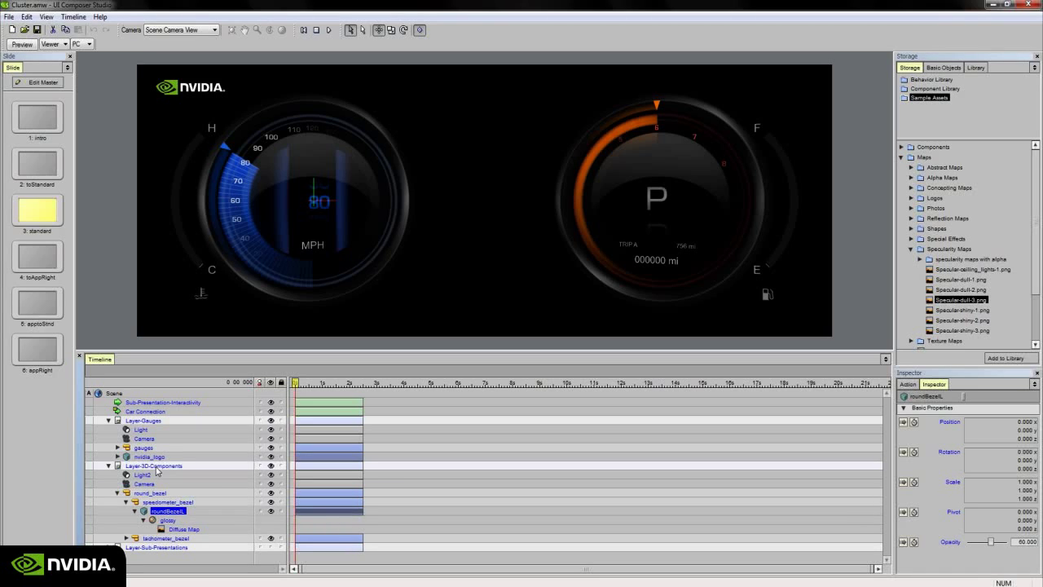
pyautogui.click(167, 523)
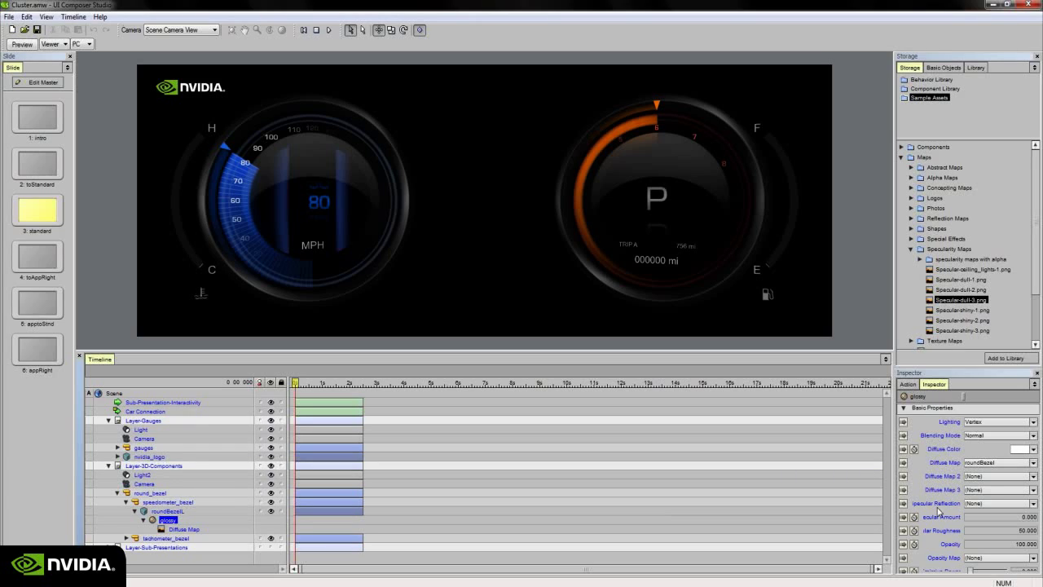
pyautogui.click(989, 508)
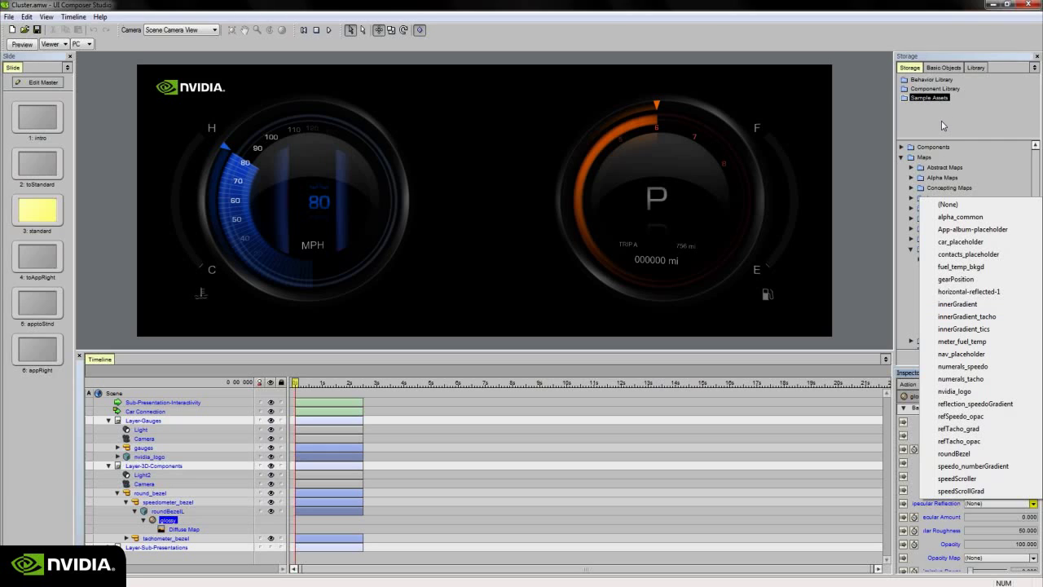
# Step: Add Specular-shiny-3.png from Sample Assets > Maps > Specularity Maps to the project library
pyautogui.click(939, 159)
pyautogui.click(955, 290)
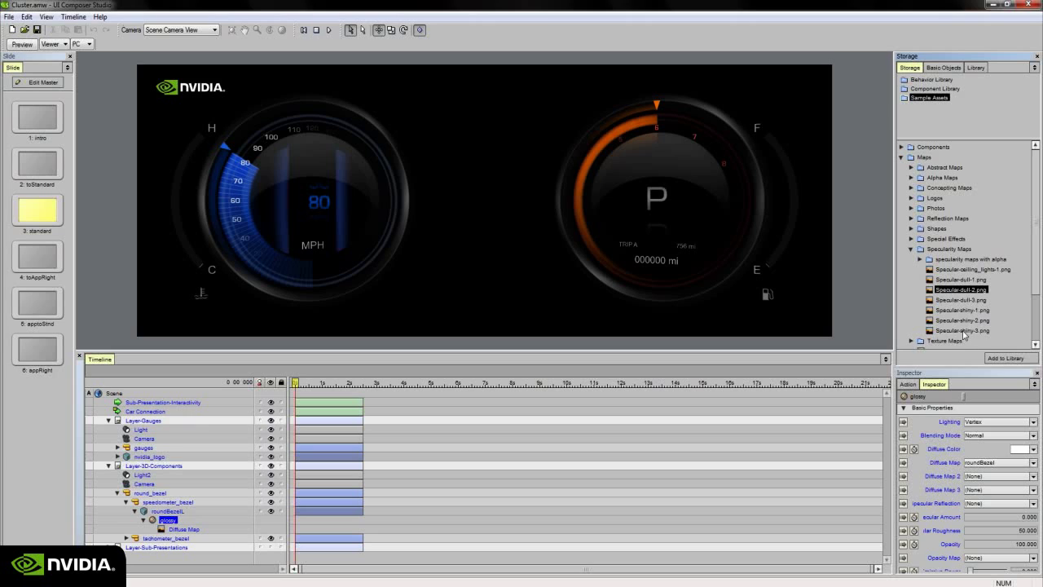
pyautogui.click(964, 331)
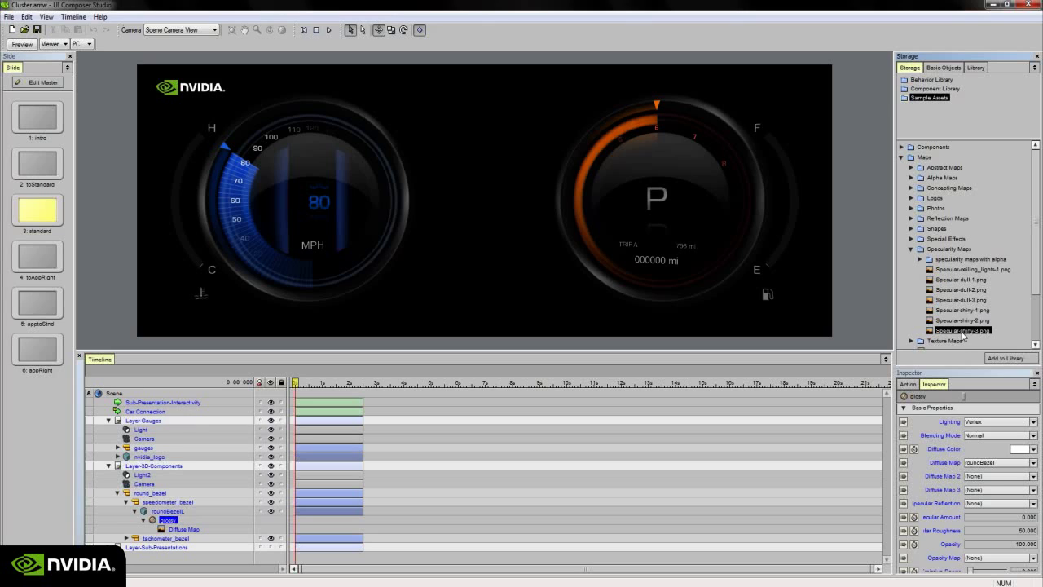
pyautogui.click(1006, 359)
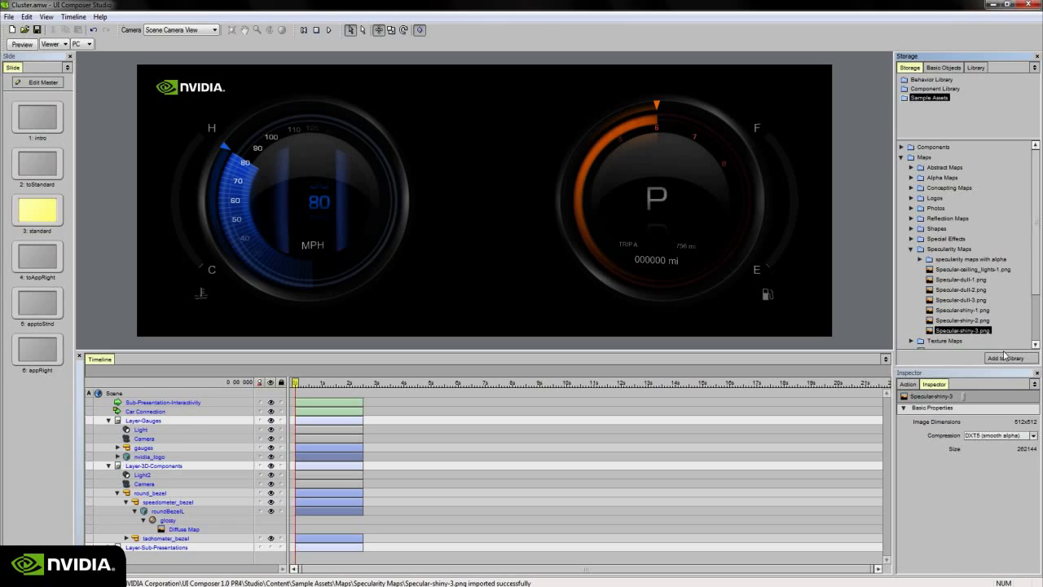
pyautogui.click(974, 69)
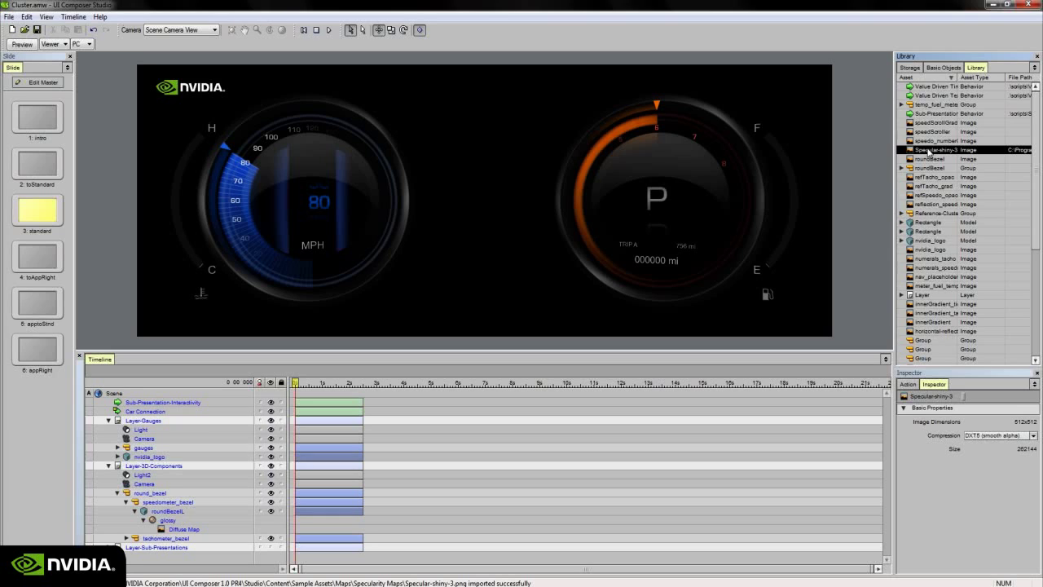
# Step: Choose Specular-shiny-3 in the glossy material's Specular Reflection dropdown
pyautogui.click(167, 520)
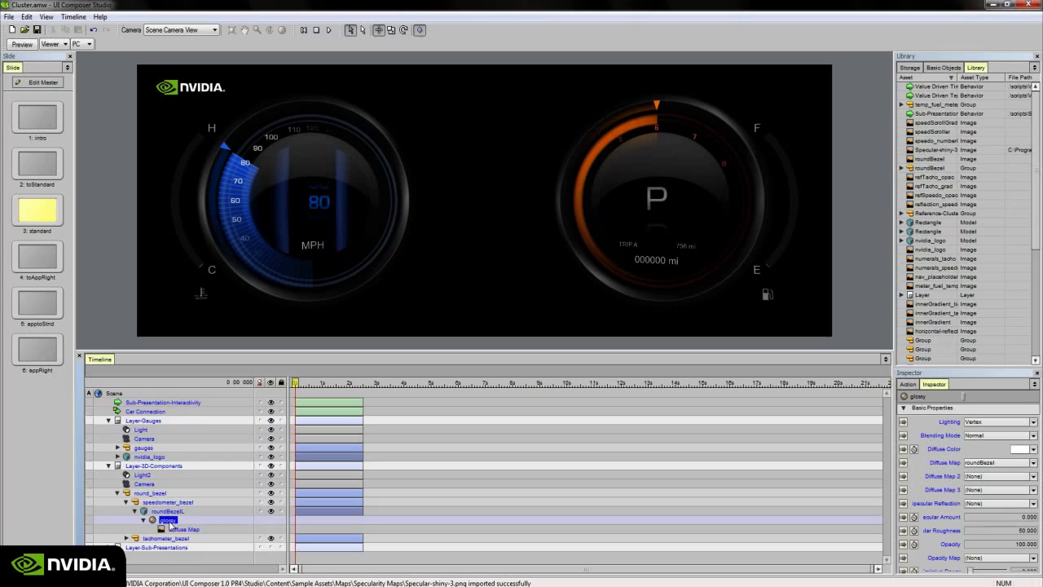
pyautogui.click(987, 506)
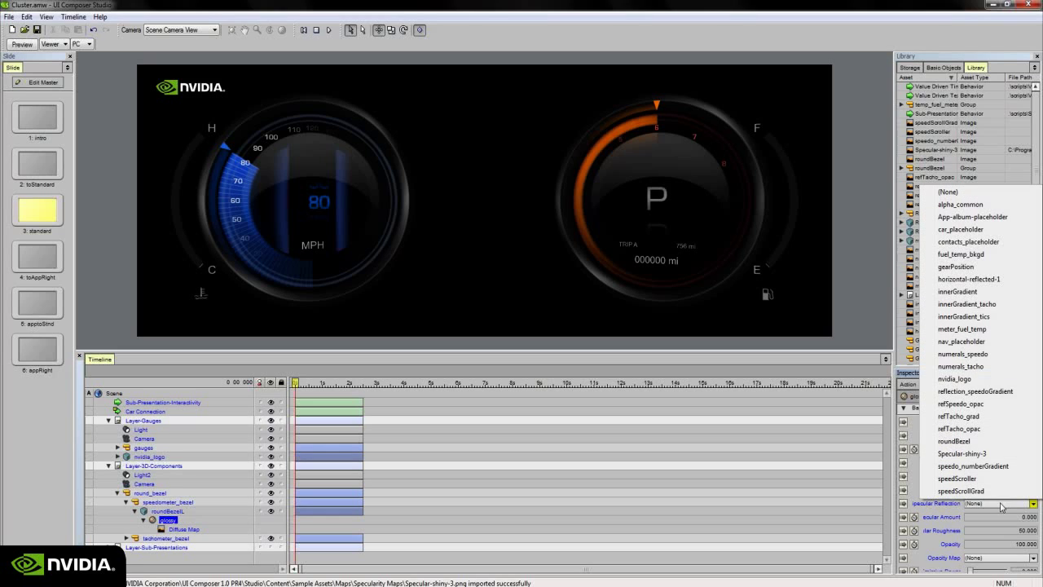
pyautogui.click(975, 455)
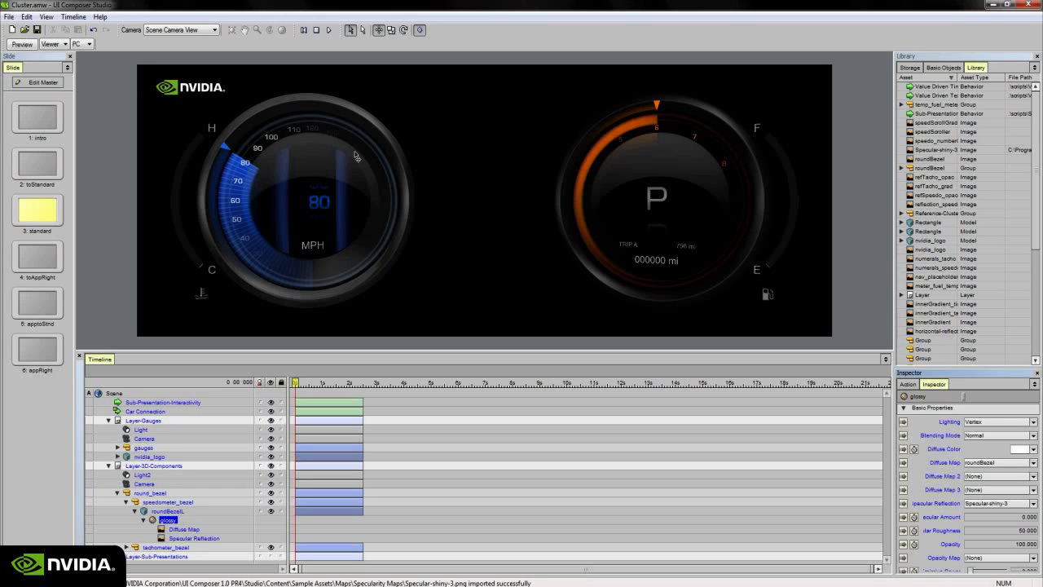
# Step: Set the Specular Reflection texture's UV Rotation to 33
pyautogui.click(194, 538)
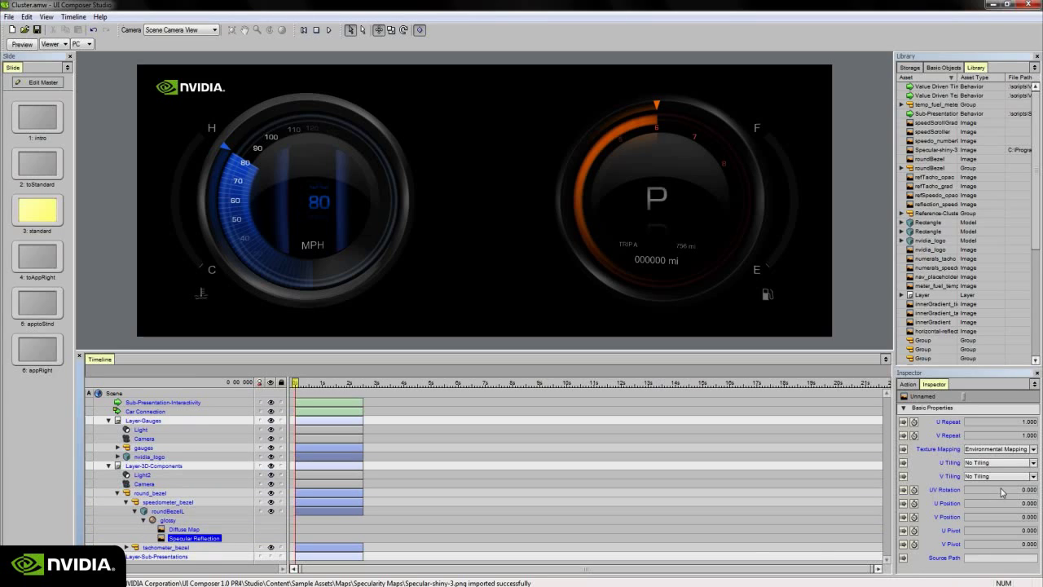
pyautogui.moveTo(1009, 489)
pyautogui.mouseDown()
pyautogui.moveTo(1042, 489)
pyautogui.moveTo(1014, 489)
pyautogui.mouseUp()
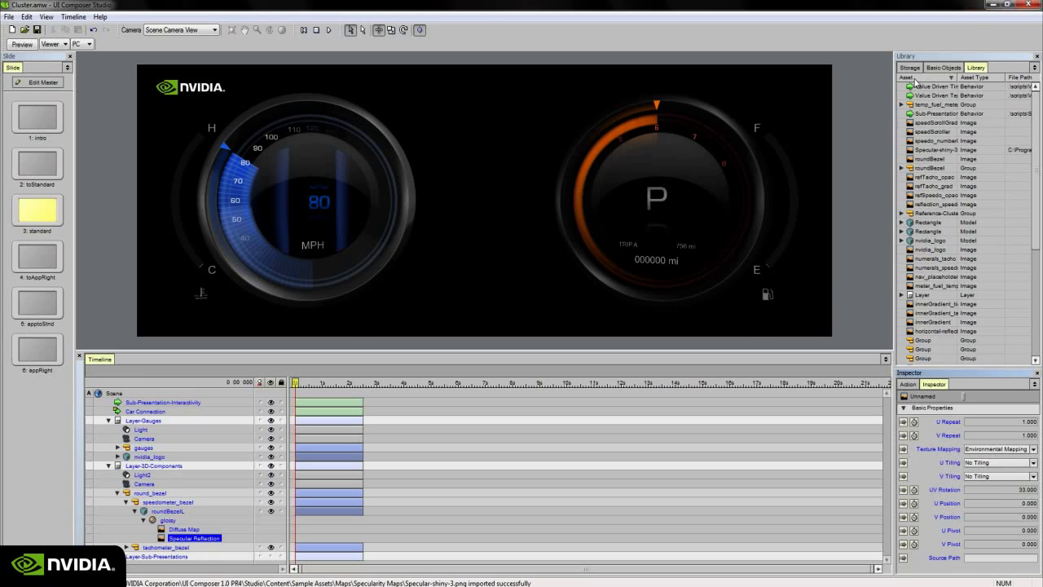
# Step: In Storage, browse Behavior Library and Sample Assets, expanding then collapsing Alpha Maps
pyautogui.click(909, 67)
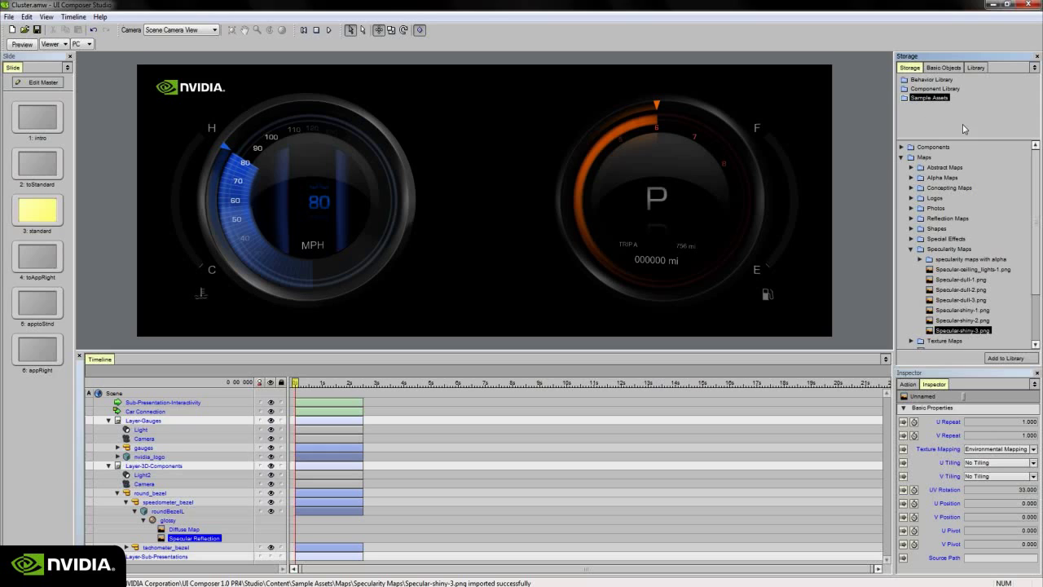
pyautogui.click(931, 80)
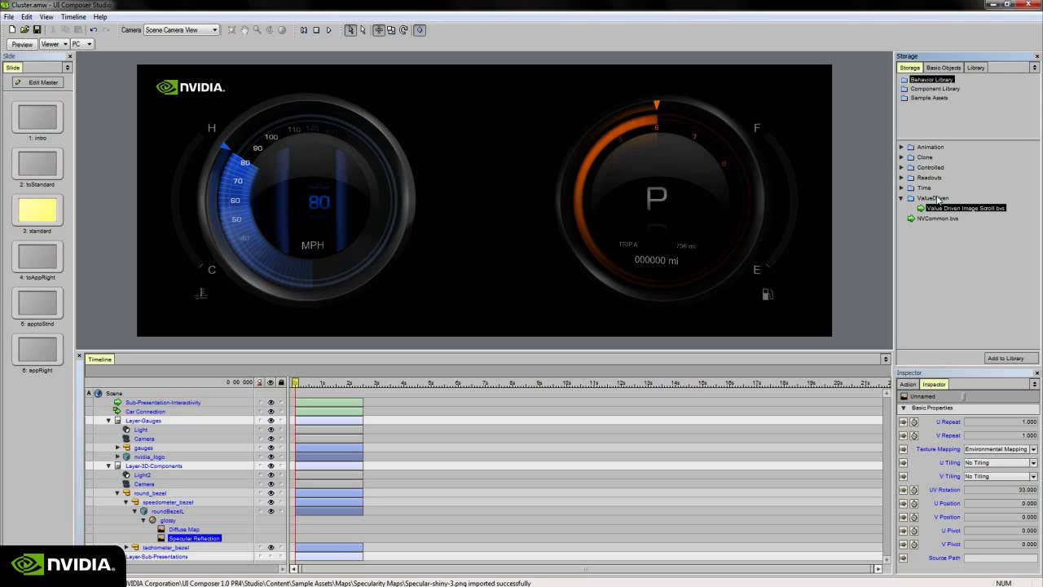
pyautogui.click(927, 98)
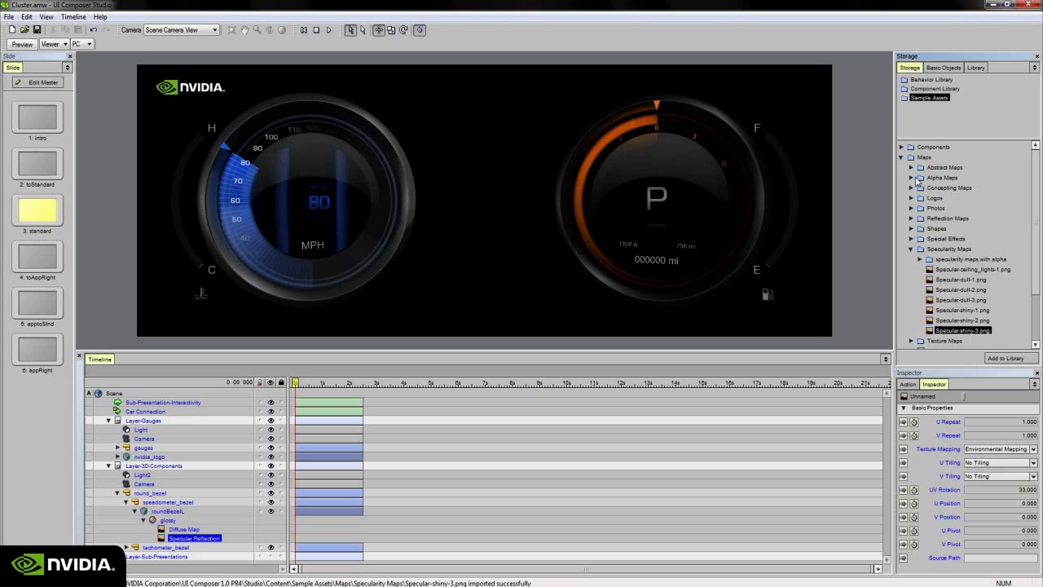
pyautogui.click(916, 179)
pyautogui.click(913, 178)
pyautogui.click(911, 178)
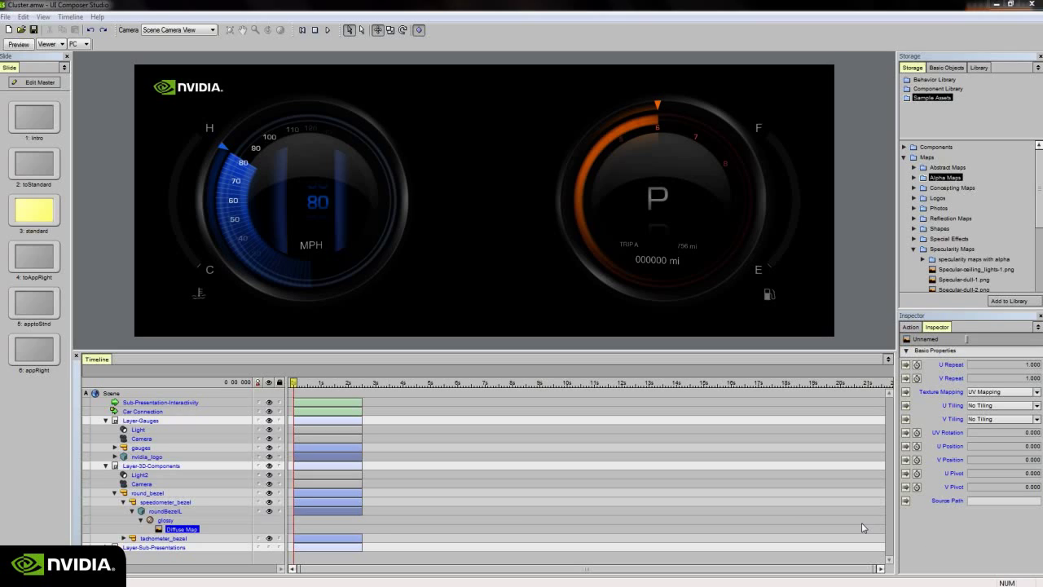
pyautogui.click(165, 520)
pyautogui.click(181, 529)
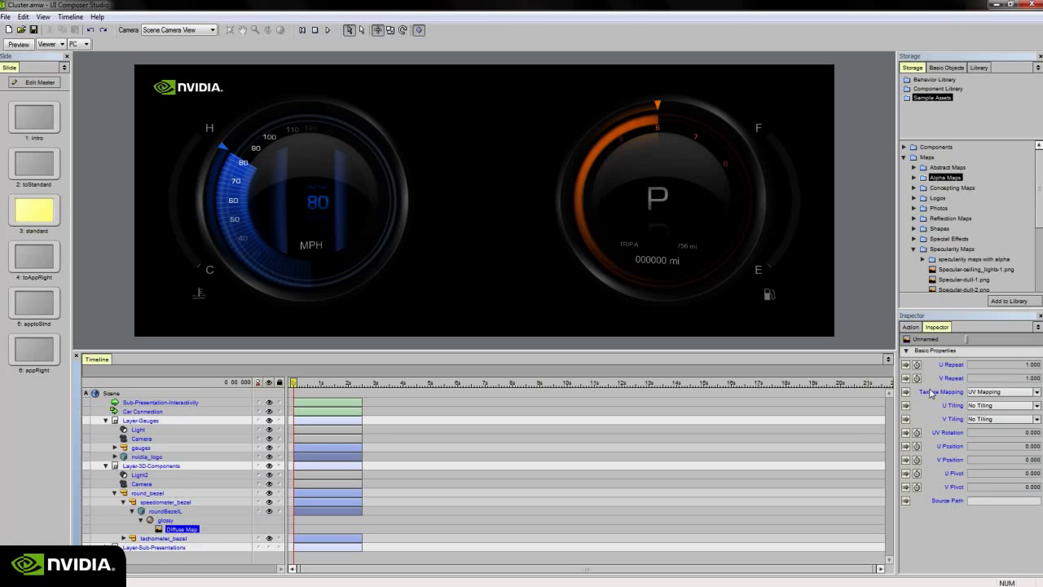
pyautogui.click(996, 392)
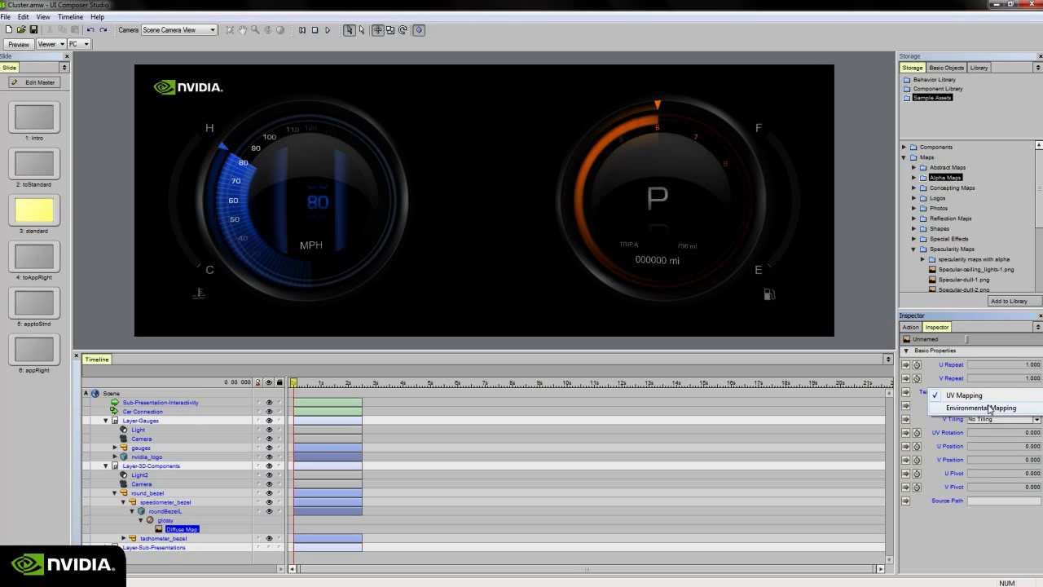
pyautogui.press('Escape')
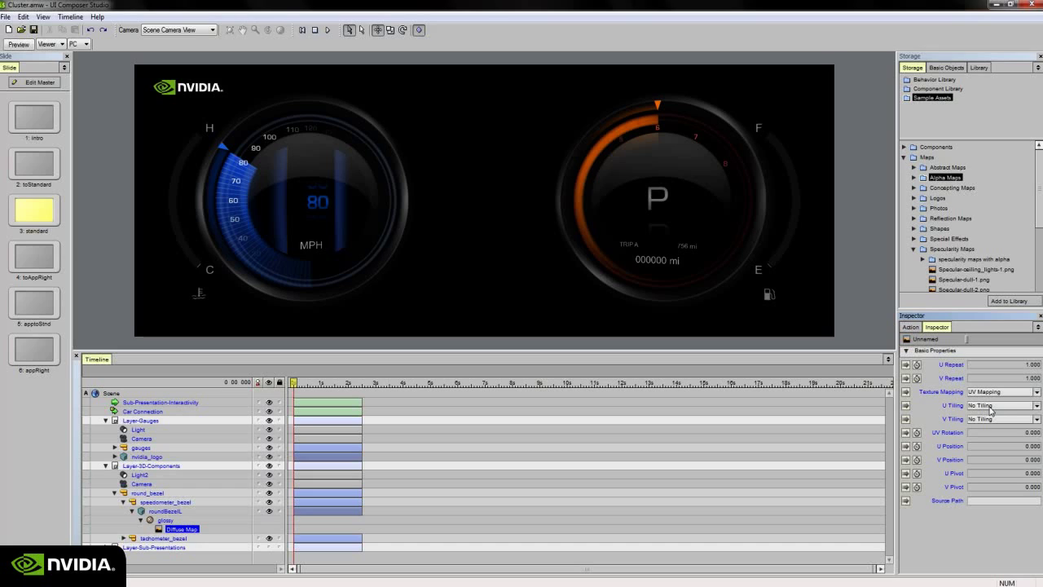
pyautogui.click(991, 406)
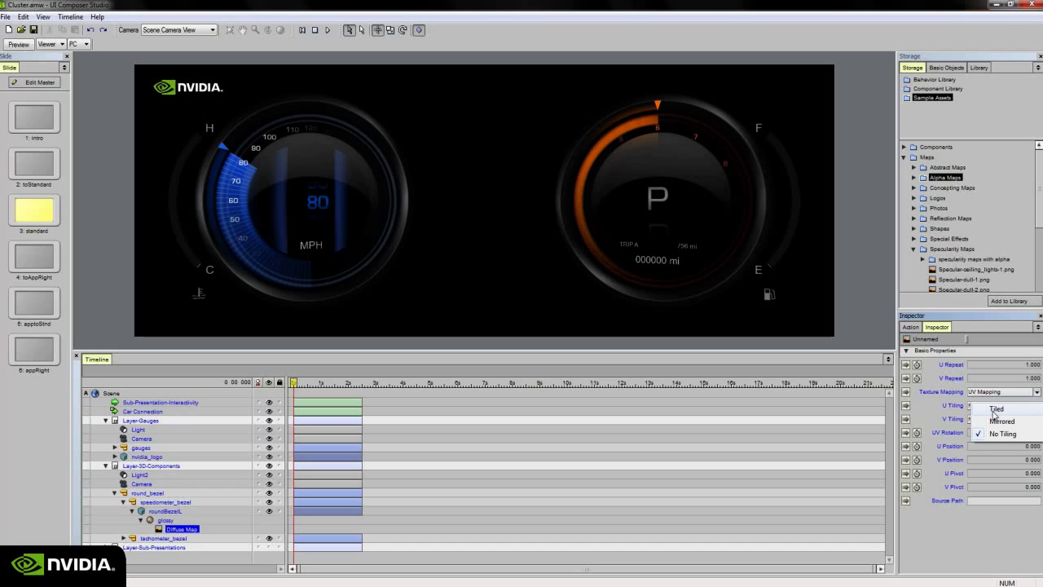
pyautogui.click(1003, 434)
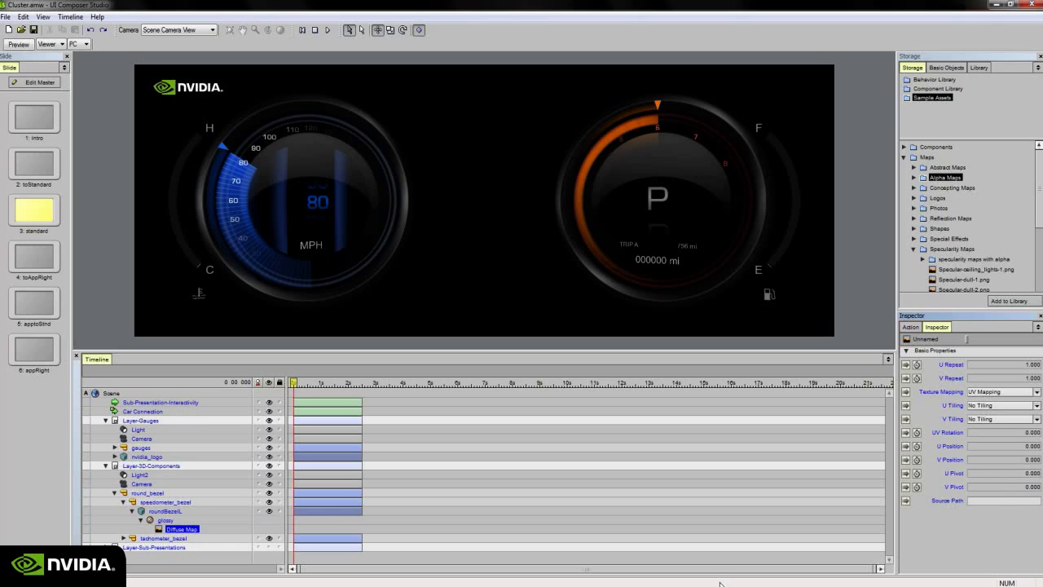
# Step: Review the glossy material's Lighting and Blending Mode options, keeping Vertex and Normal
pyautogui.click(166, 520)
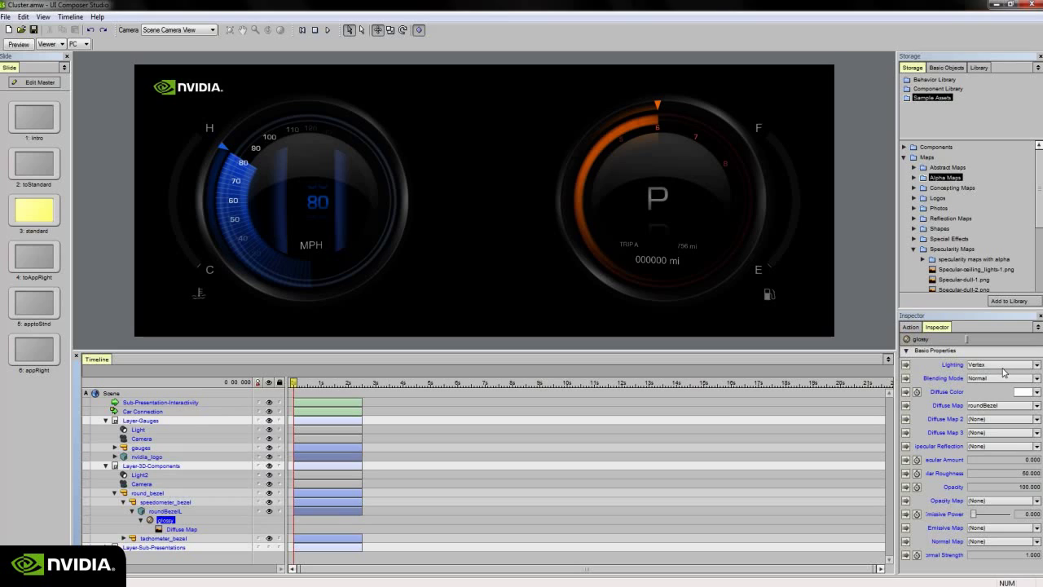
pyautogui.click(1004, 373)
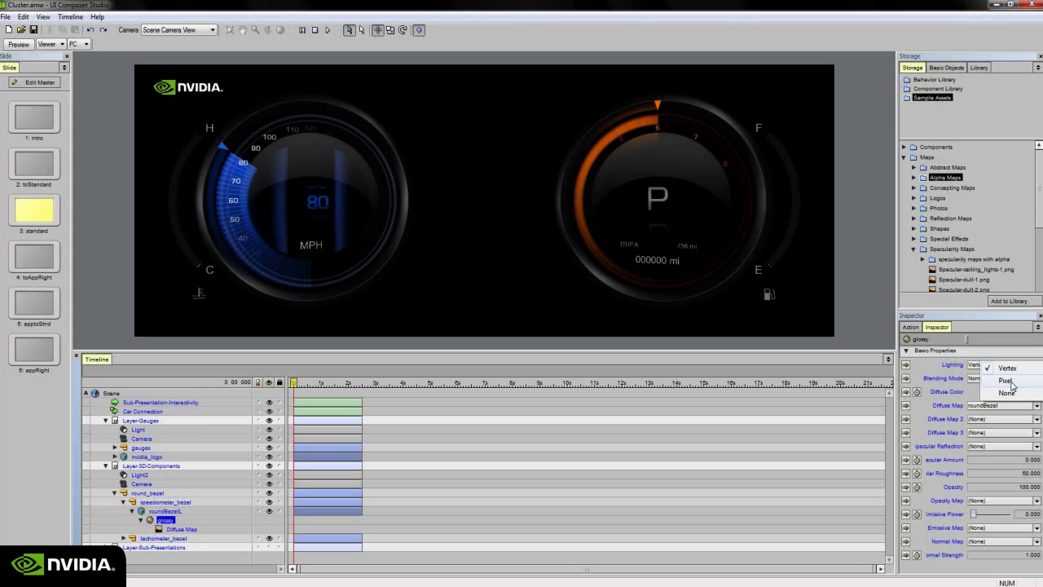
pyautogui.click(960, 378)
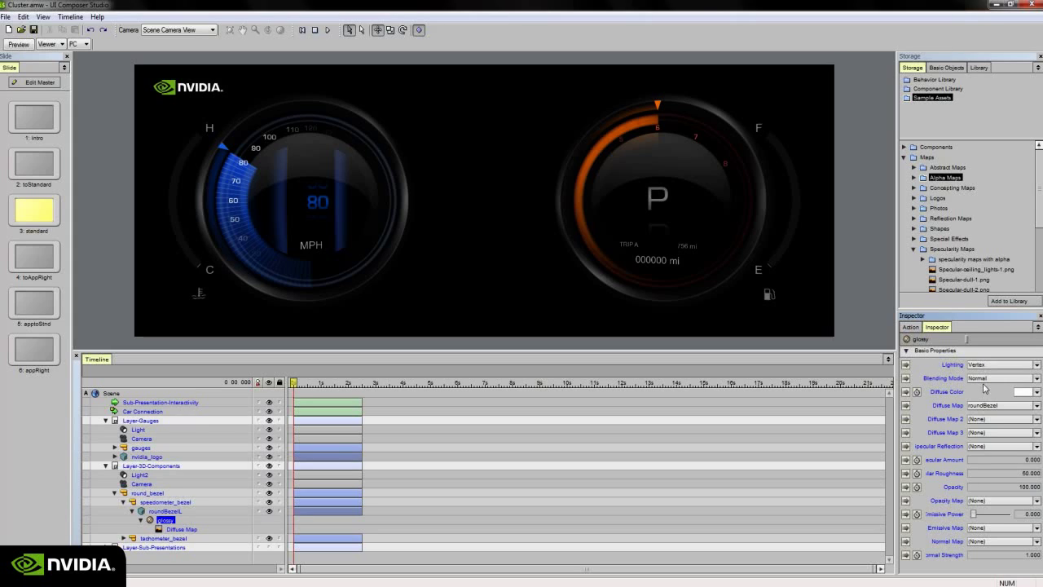
pyautogui.click(988, 379)
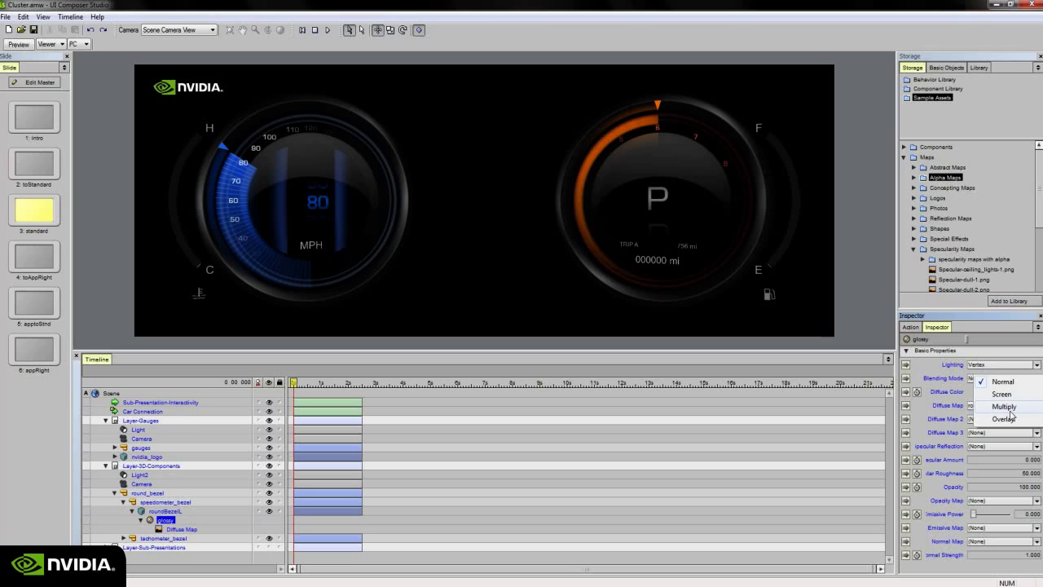
pyautogui.click(953, 398)
pyautogui.click(1022, 395)
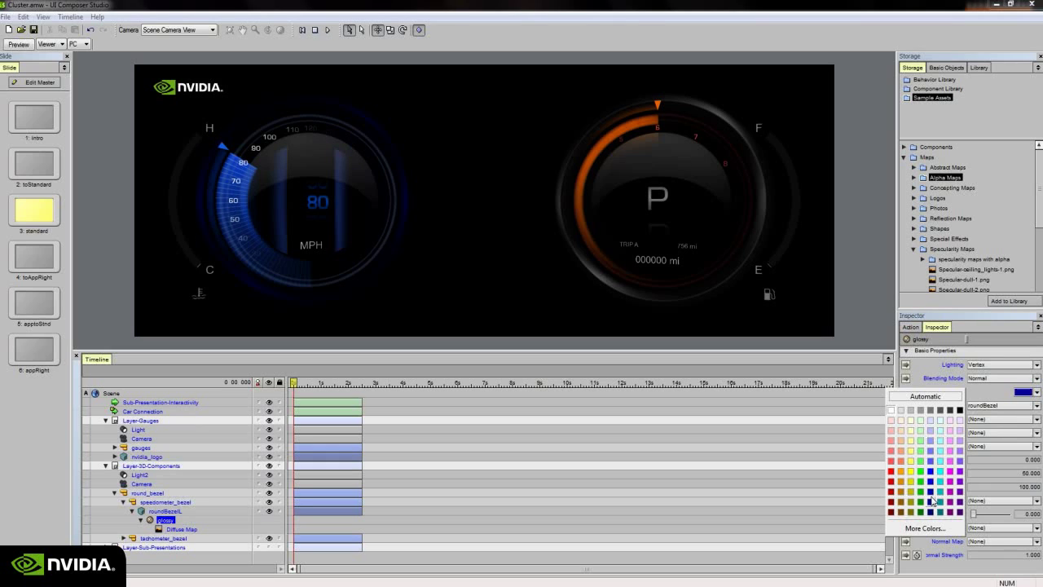
pyautogui.click(947, 530)
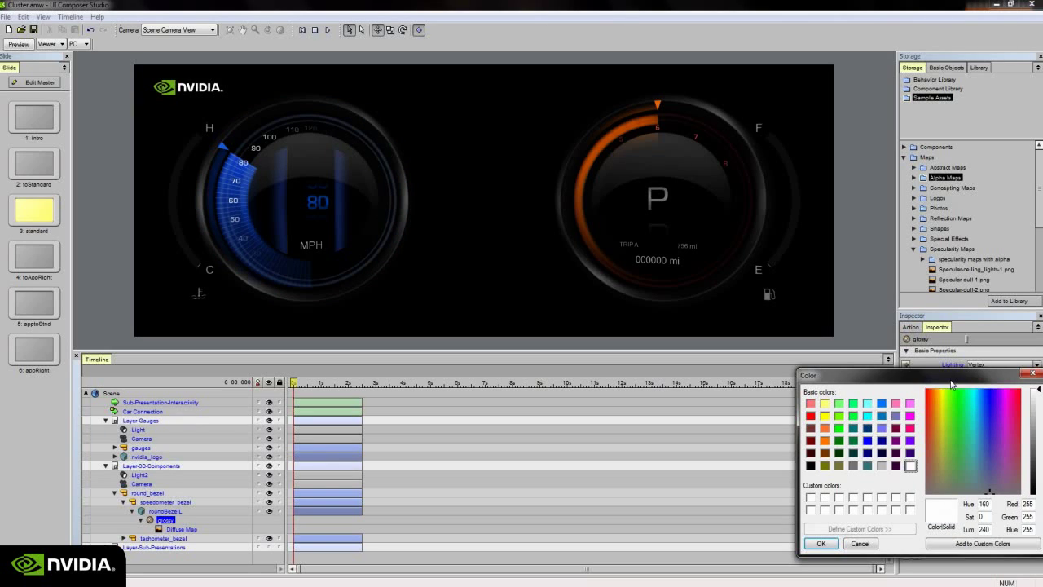
pyautogui.moveTo(958, 378); pyautogui.dragTo(928, 364)
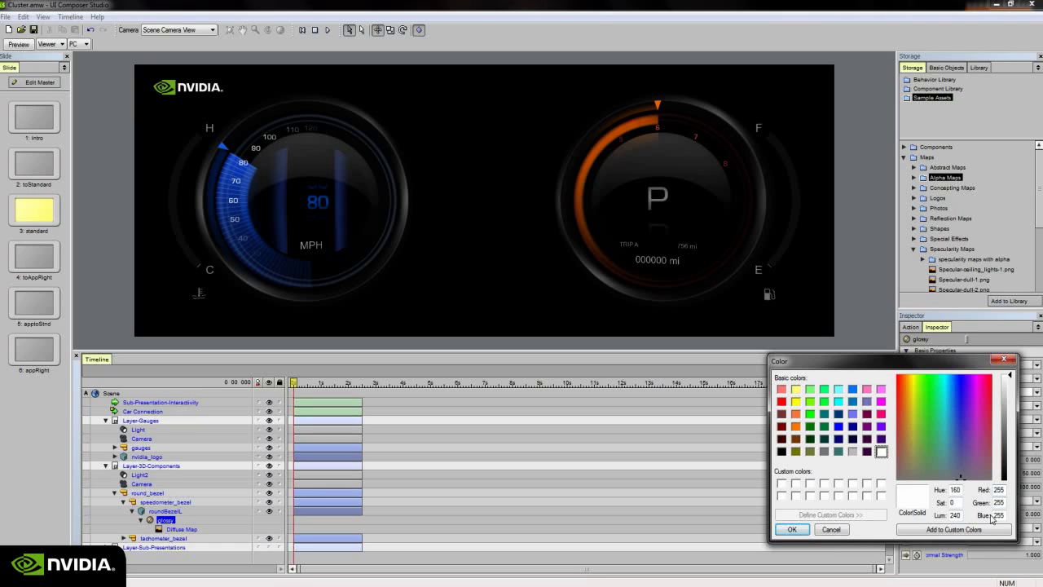
pyautogui.click(831, 529)
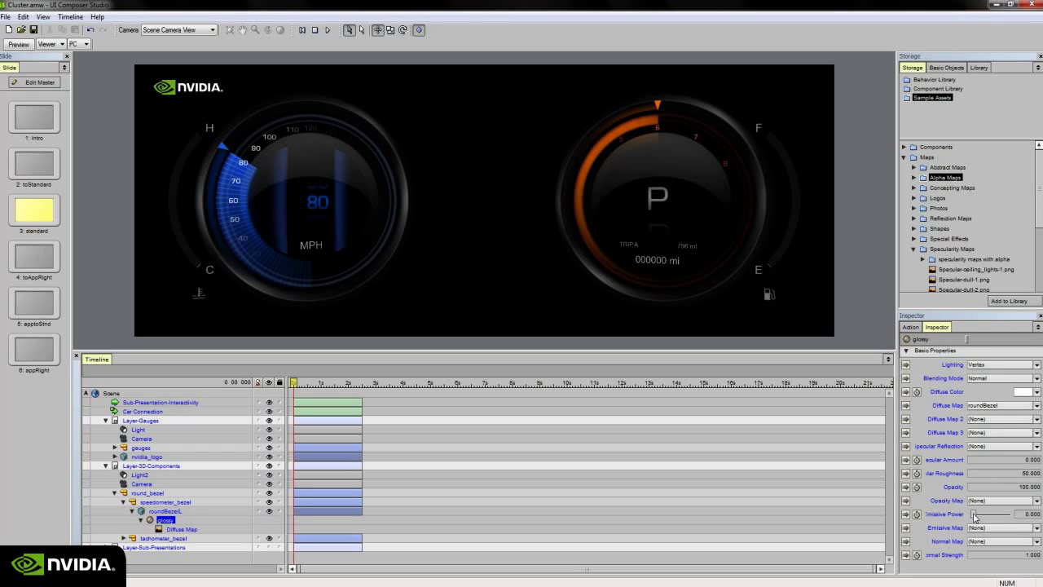
# Step: Adjust the glossy material's Emissive Power and leave its Normal Map at (None)
pyautogui.moveTo(975, 518); pyautogui.dragTo(951, 524)
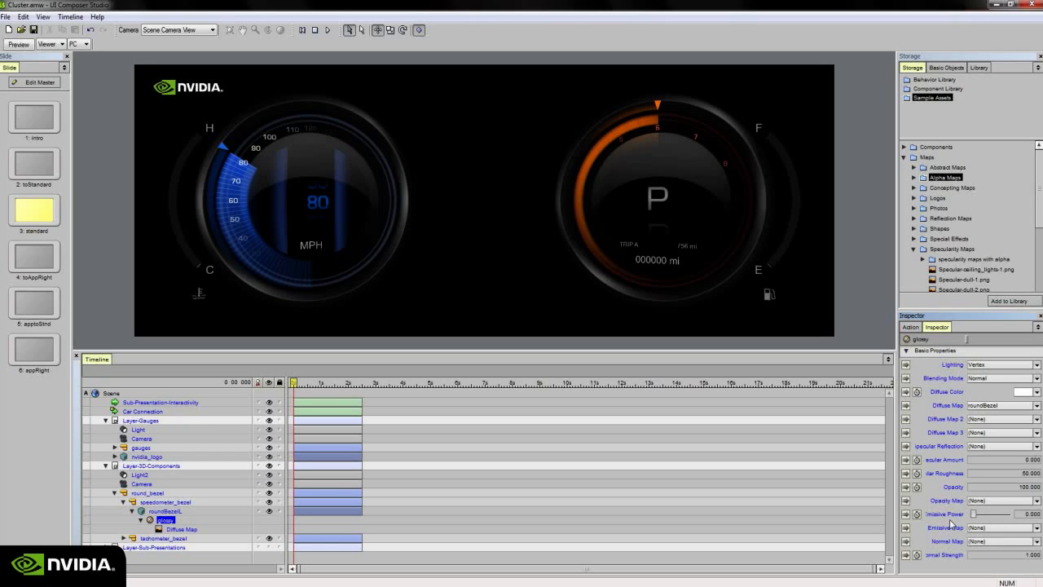
pyautogui.click(988, 541)
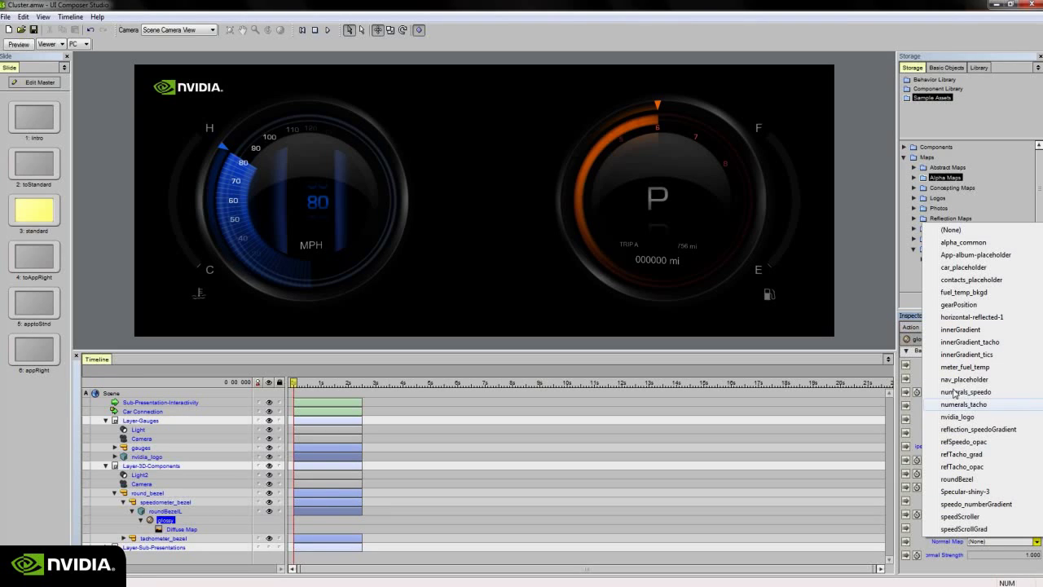
pyautogui.click(683, 565)
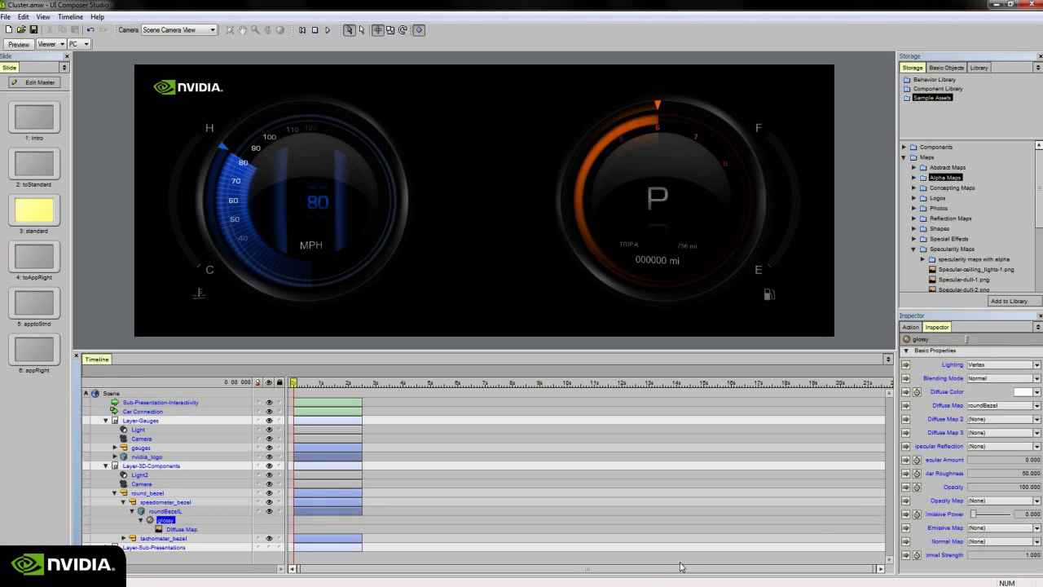
# Step: Select Light2 under speedometer_bezel and keep its Light Type as Directional
pyautogui.click(174, 511)
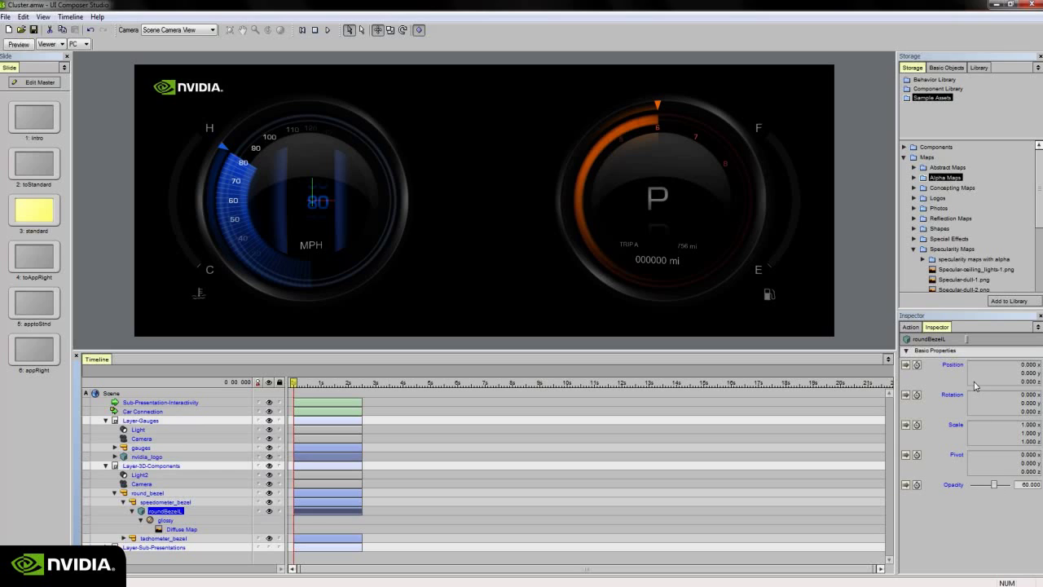
pyautogui.click(189, 501)
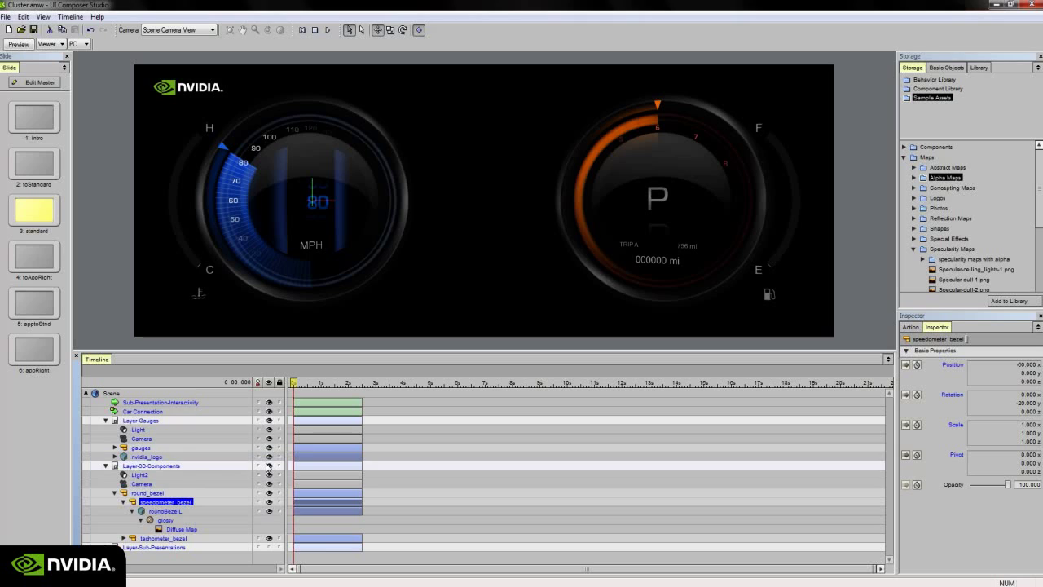
pyautogui.click(136, 475)
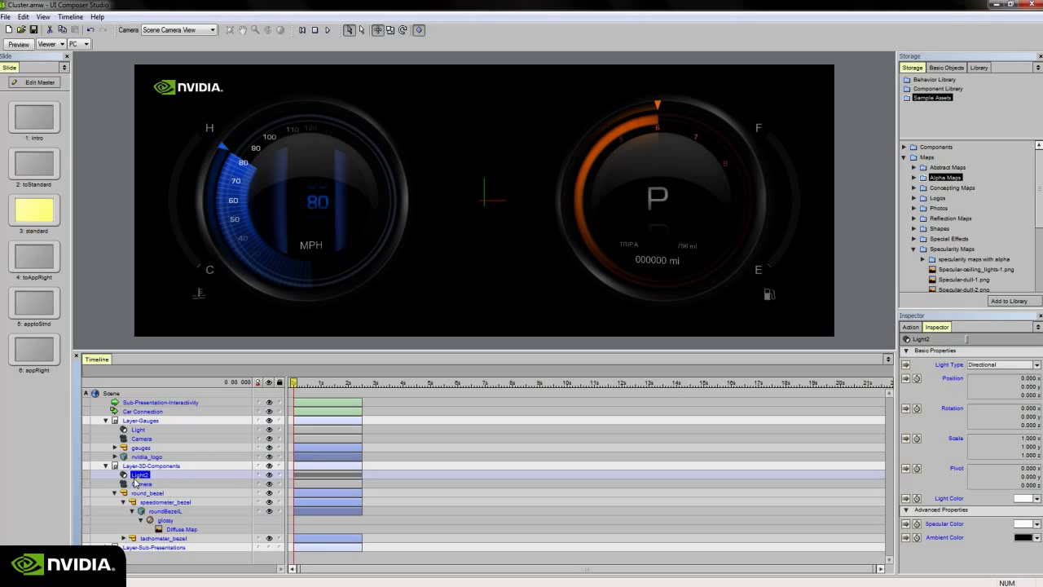
pyautogui.click(1002, 364)
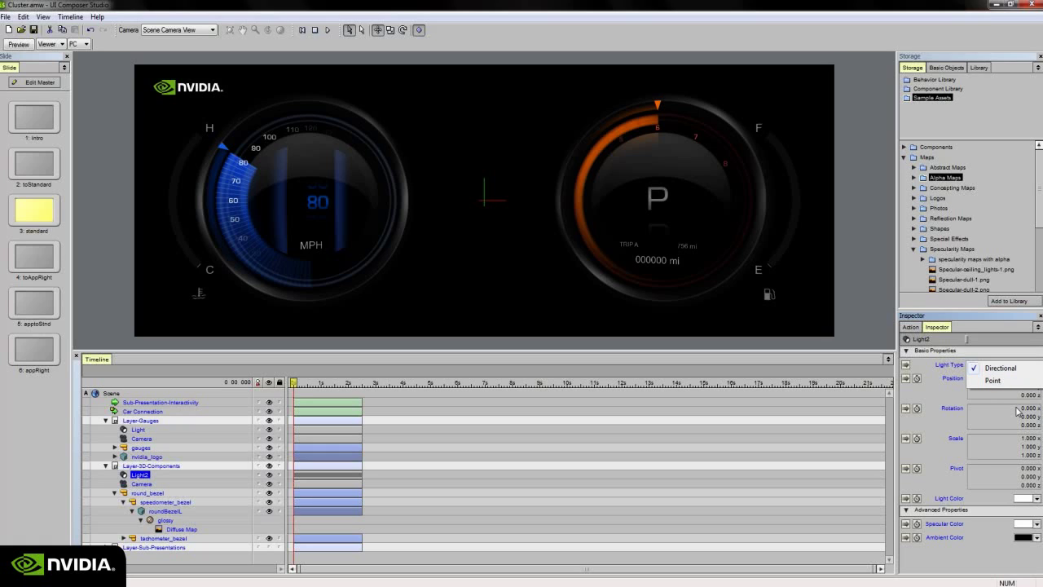
pyautogui.click(997, 408)
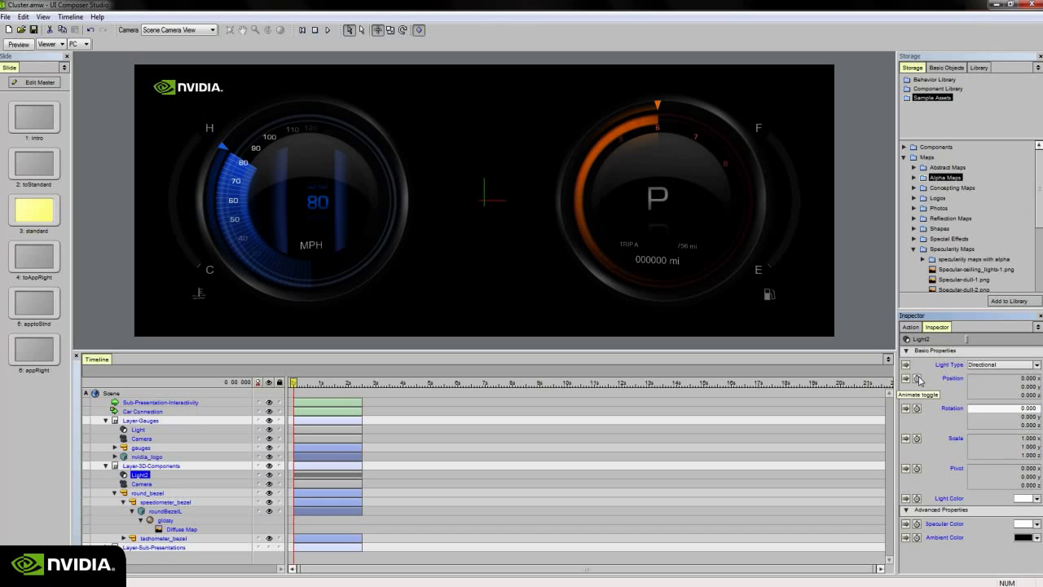
# Step: Scrub to about 0.5 s and select Layer-3D-Components' Camera (FOV 30, clipping 10–700)
pyautogui.click(322, 384)
pyautogui.moveTo(325, 388)
pyautogui.mouseDown()
pyautogui.moveTo(340, 387)
pyautogui.moveTo(307, 386)
pyautogui.mouseUp()
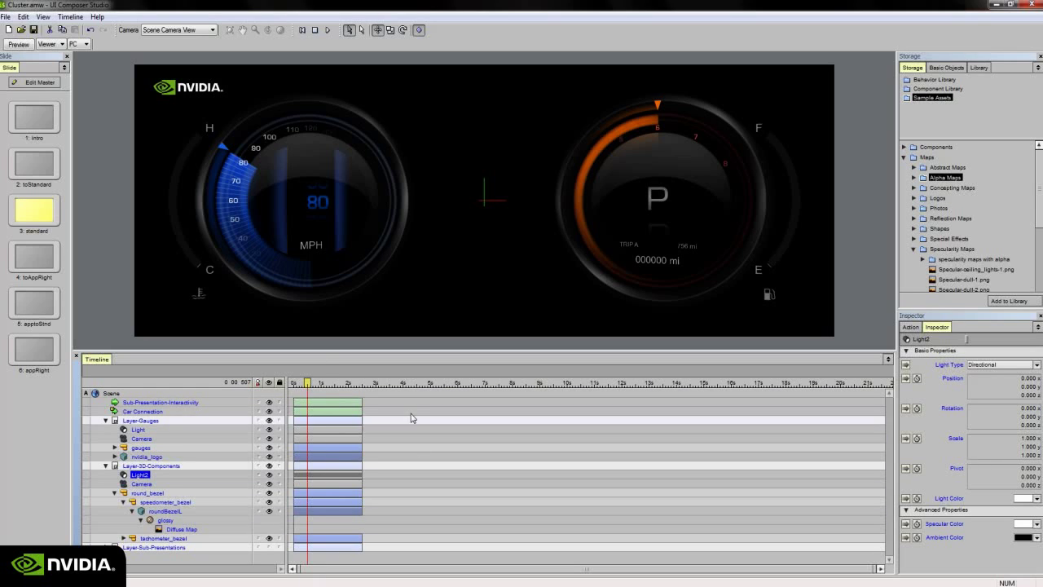
pyautogui.click(215, 485)
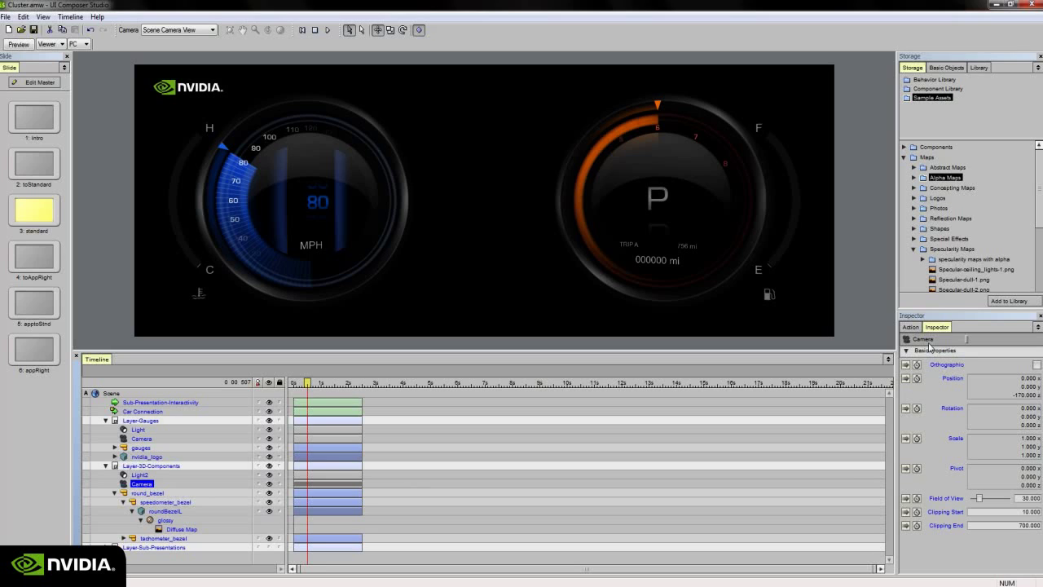
pyautogui.click(164, 520)
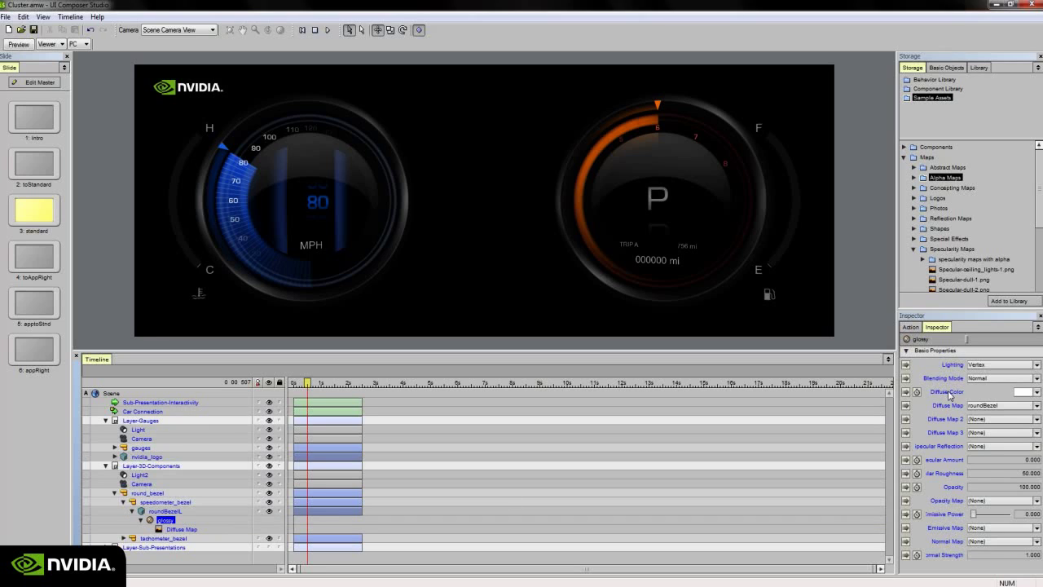
pyautogui.click(194, 511)
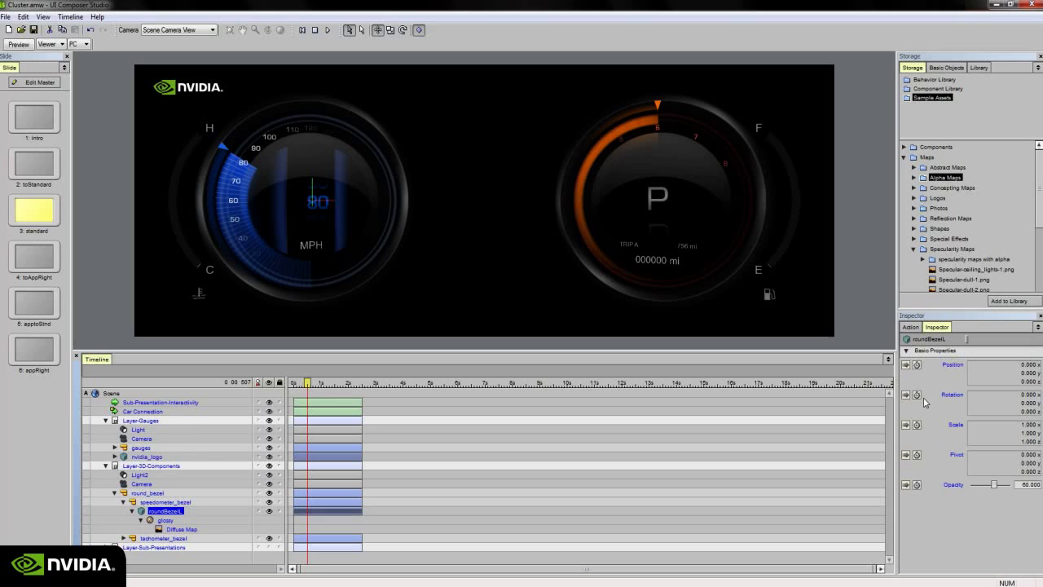
pyautogui.click(142, 483)
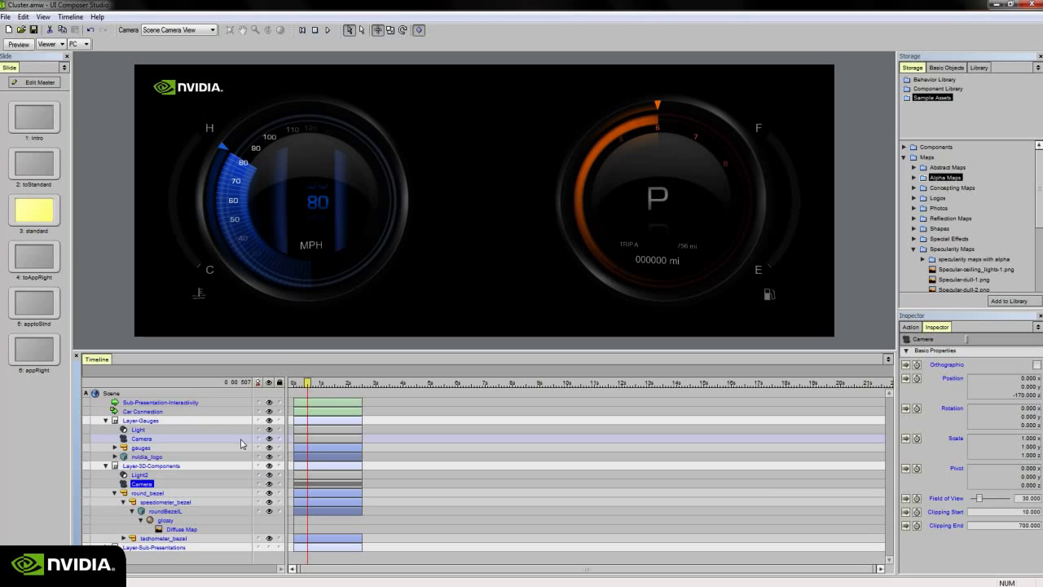
# Step: Select the standard slide and scrub its animation to about 2.13 s
pyautogui.click(34, 226)
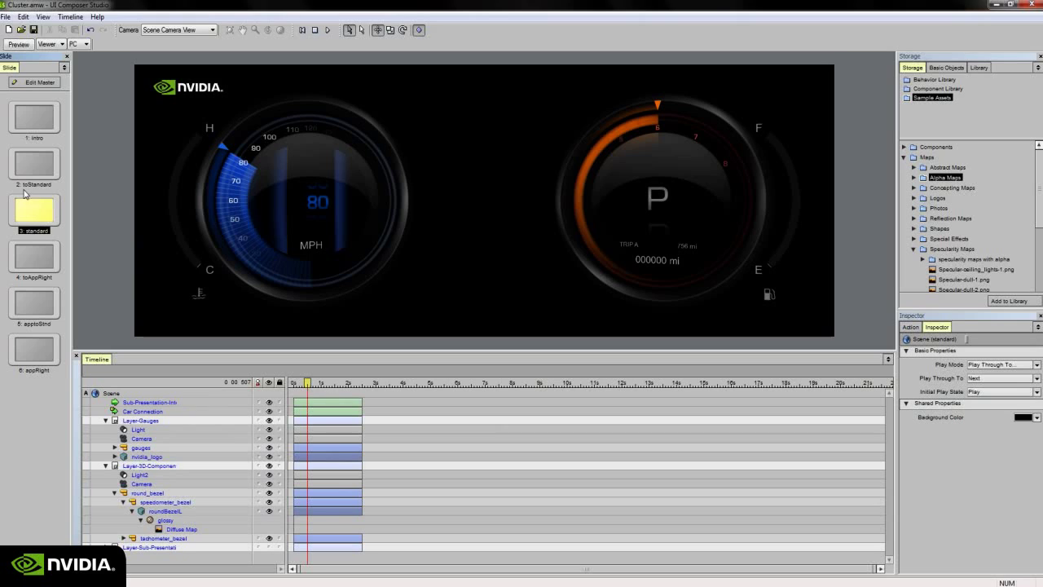
pyautogui.click(314, 383)
pyautogui.click(328, 383)
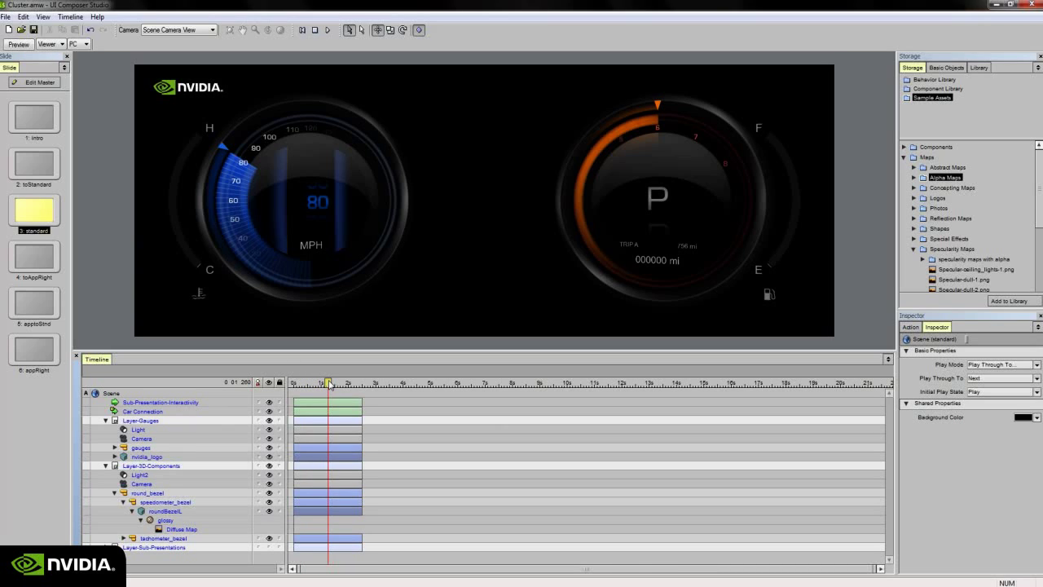
pyautogui.moveTo(329, 383); pyautogui.dragTo(369, 385)
pyautogui.moveTo(364, 385); pyautogui.dragTo(351, 384)
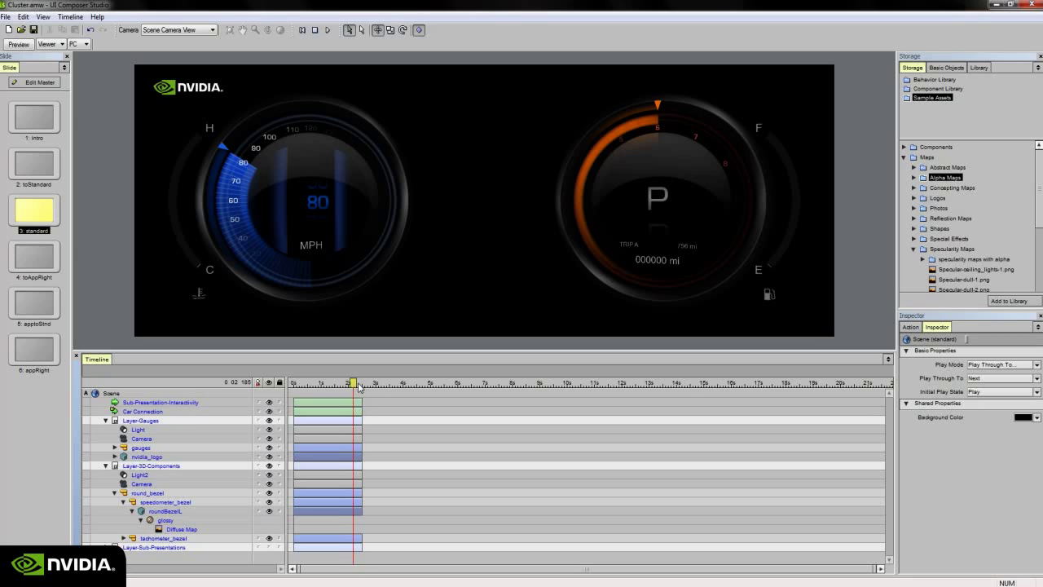
# Step: Set the slide's Play Mode to Play Through To, targeting Next
pyautogui.click(995, 364)
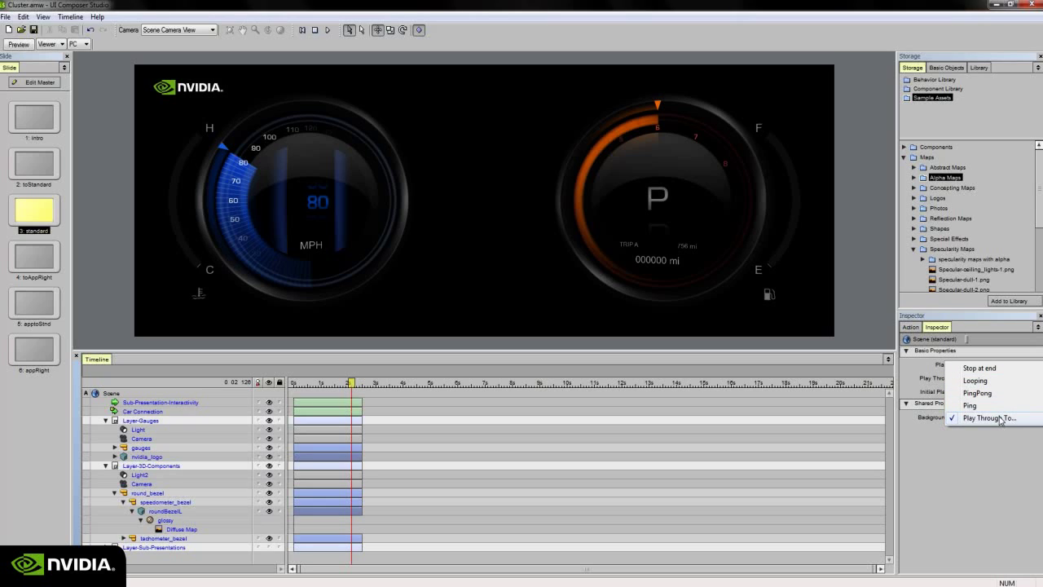
pyautogui.click(984, 446)
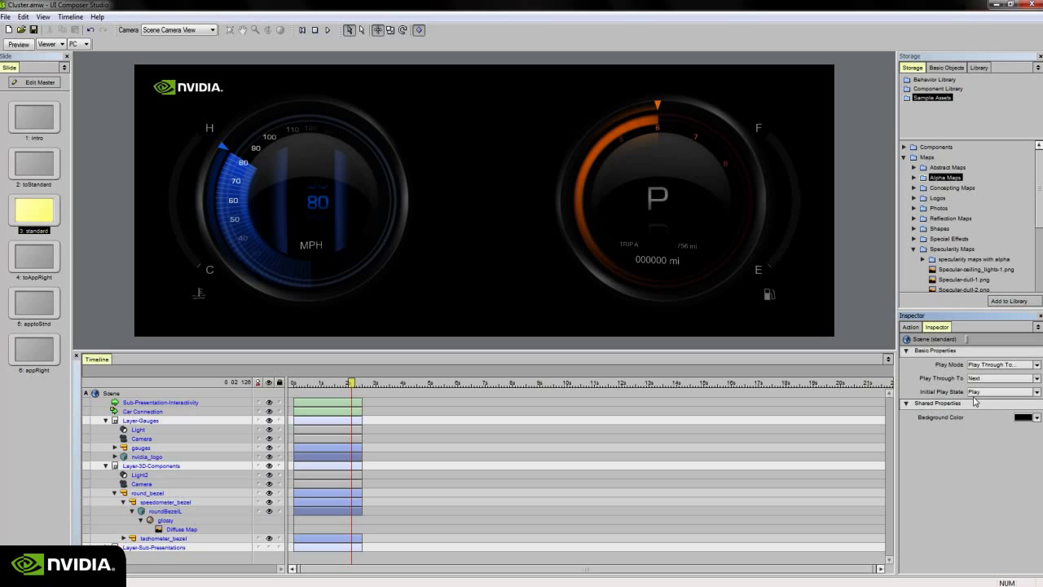
pyautogui.click(1001, 378)
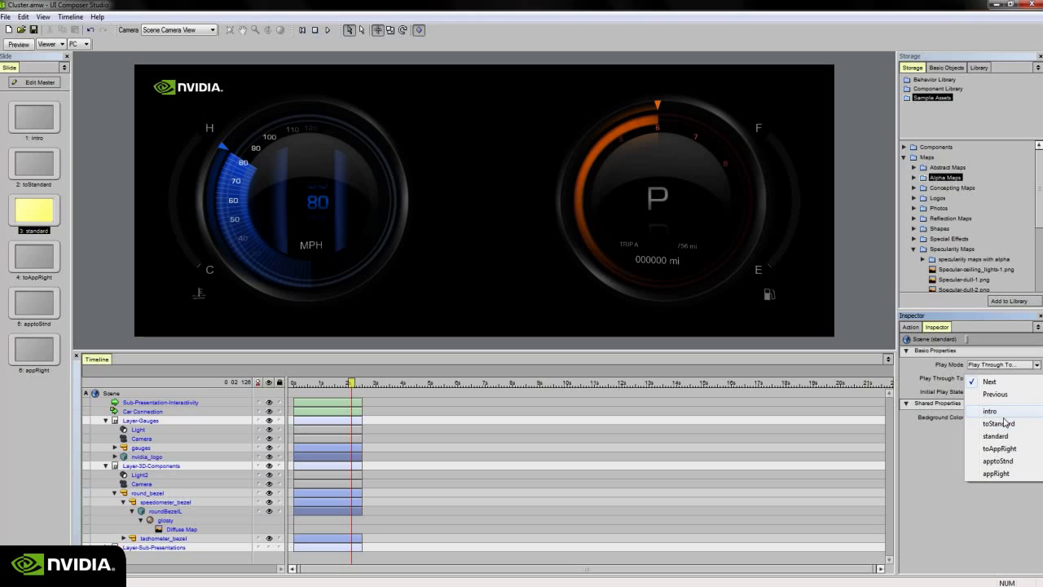
pyautogui.click(947, 452)
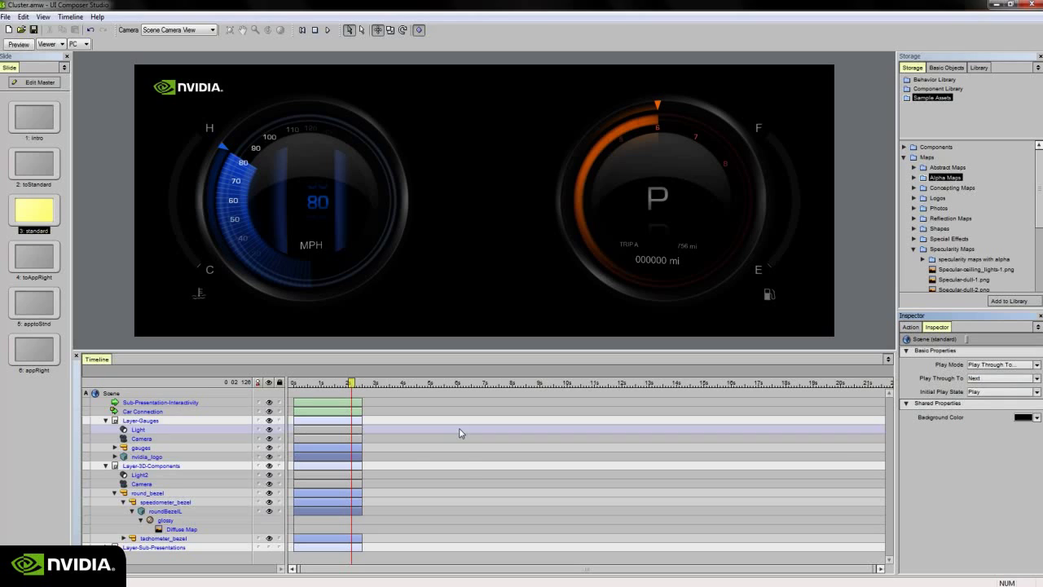
# Step: Check Layer-Gauges stays None, then set Layer-3D-Components' Progressive AA to 8x
pyautogui.click(148, 466)
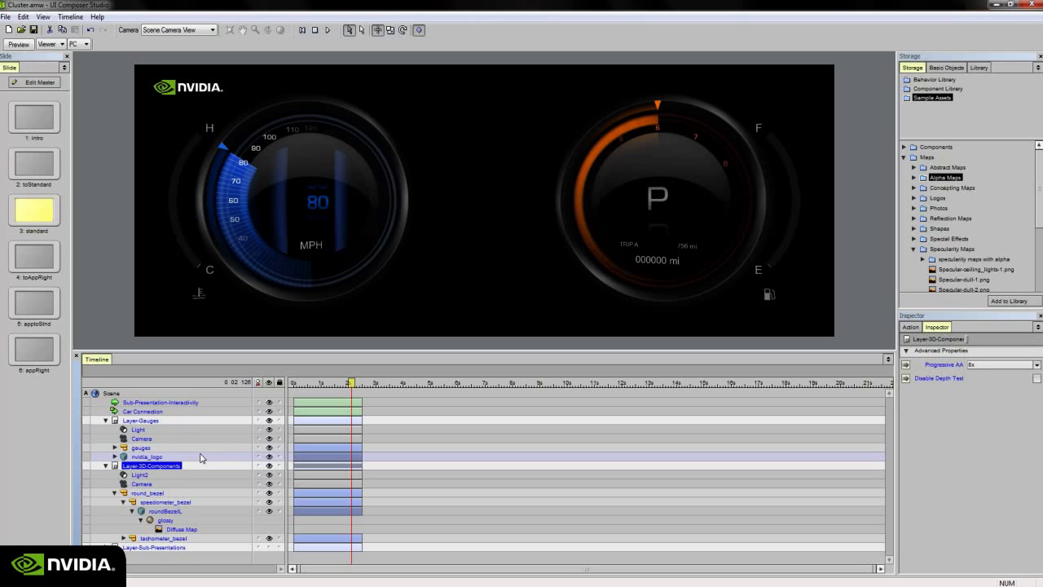
pyautogui.click(169, 422)
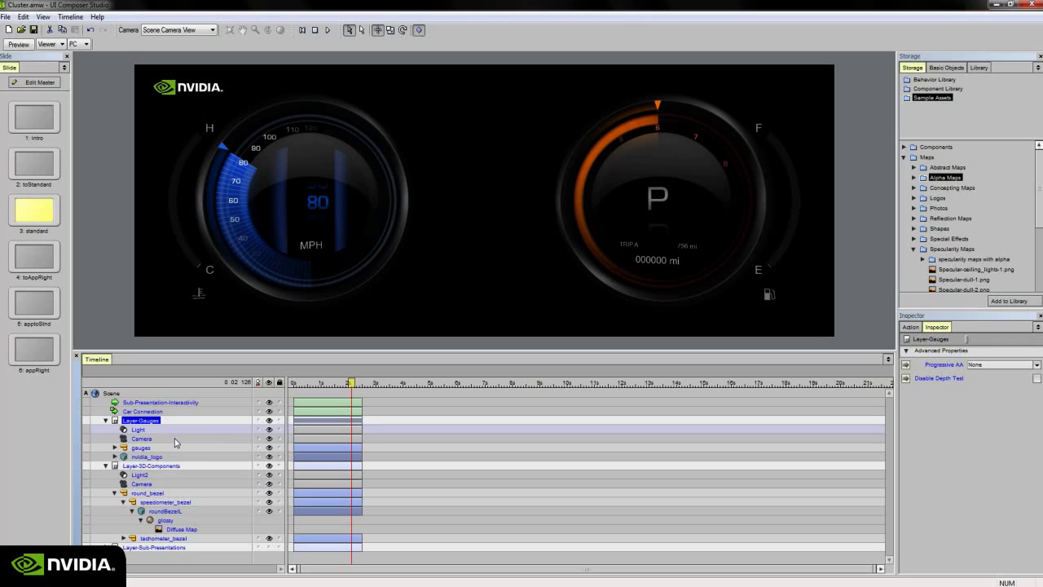
pyautogui.click(177, 466)
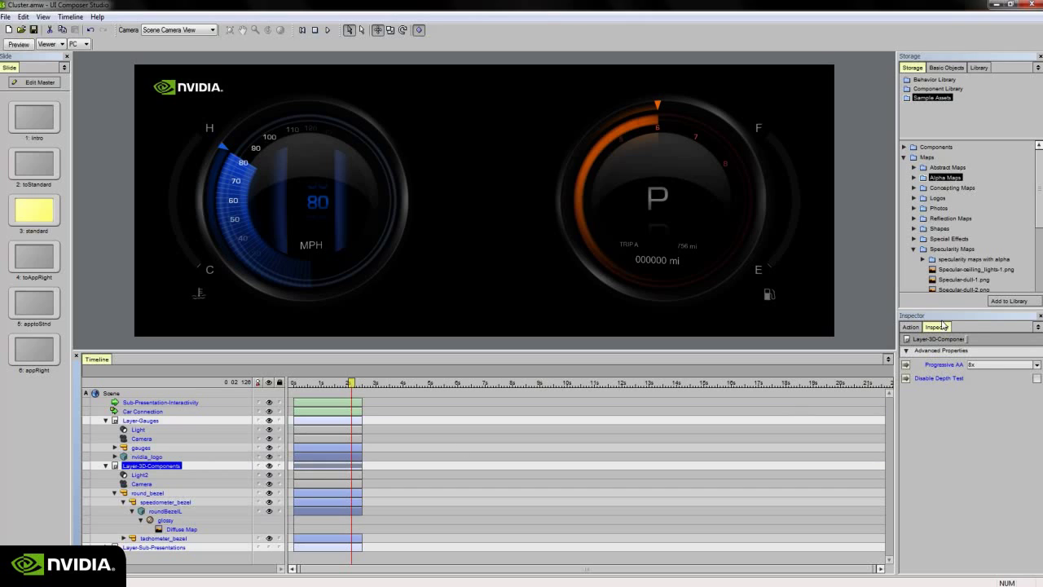
pyautogui.click(982, 367)
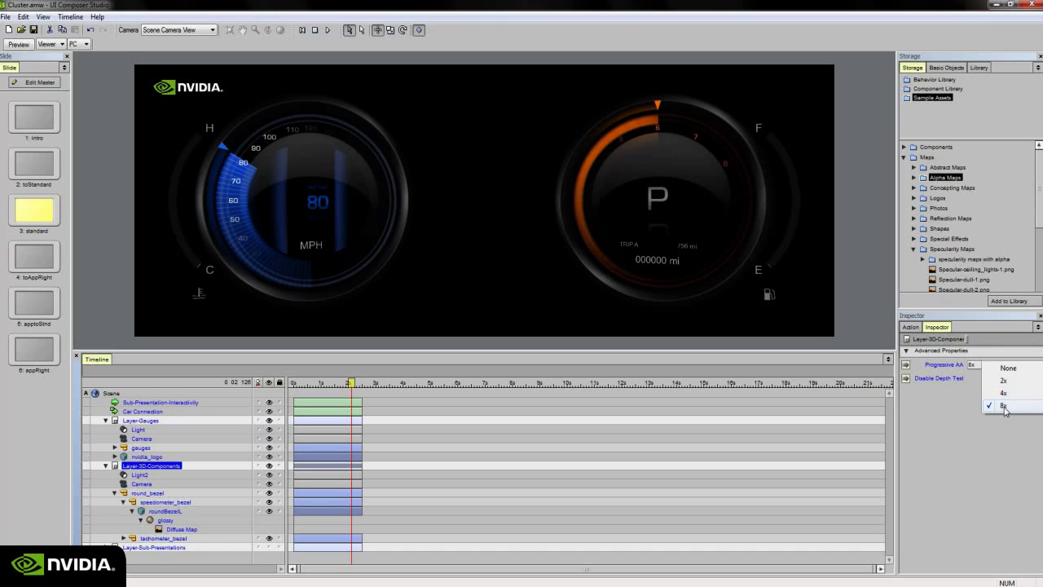
pyautogui.click(961, 471)
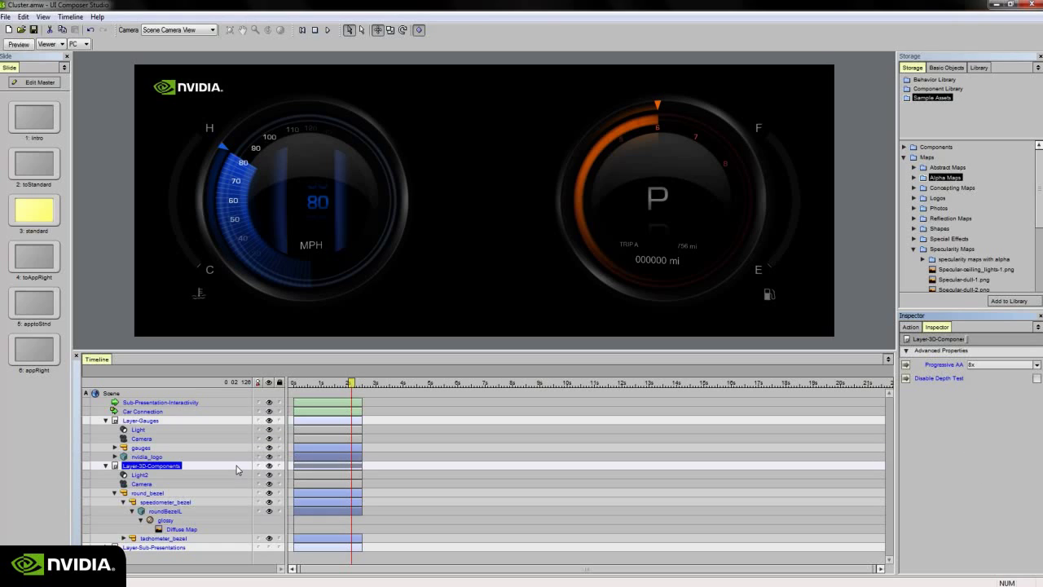